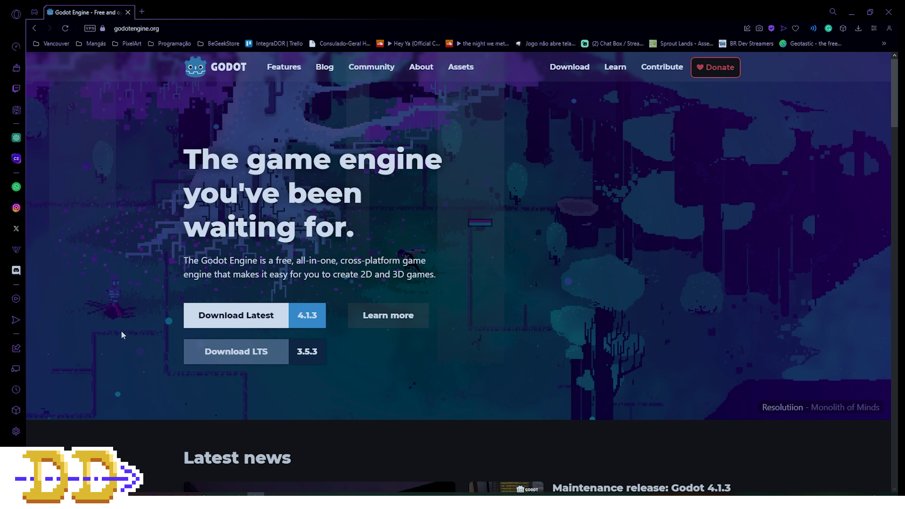
Open the Godot Engine 4.1.3 Windows download page, then switch to its Linux download page.
{"action": "left_click", "coordinate": [263, 319]}
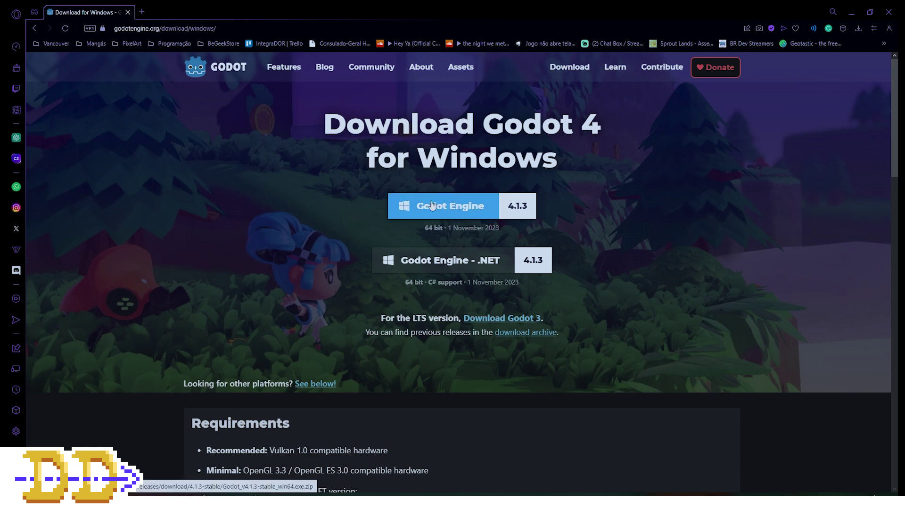
{"action": "left_click", "coordinate": [472, 210]}
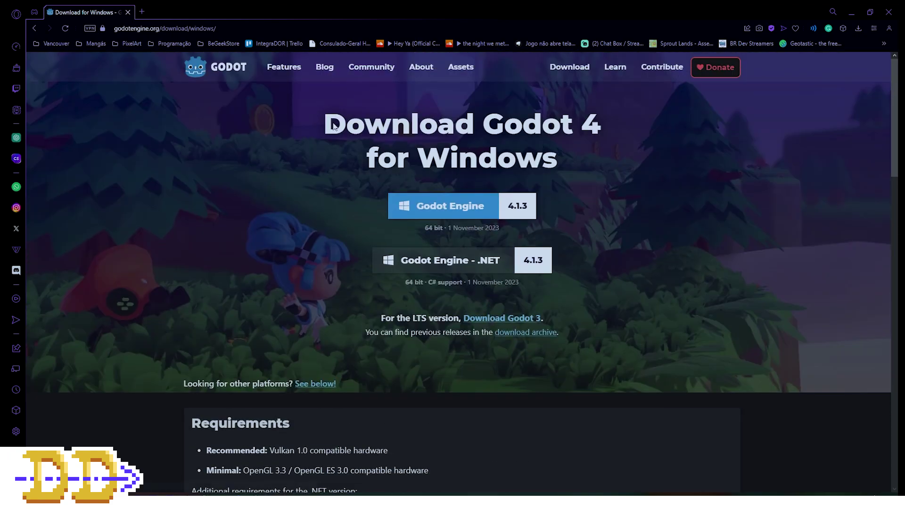
{"action": "scroll", "coordinate": [443, 217], "scroll_direction": "down", "scroll_amount": 2}
{"action": "scroll", "coordinate": [462, 198], "scroll_direction": "down", "scroll_amount": 7}
{"action": "scroll", "coordinate": [476, 184], "scroll_direction": "down", "scroll_amount": 6}
{"action": "scroll", "coordinate": [475, 185], "scroll_direction": "down", "scroll_amount": 2}
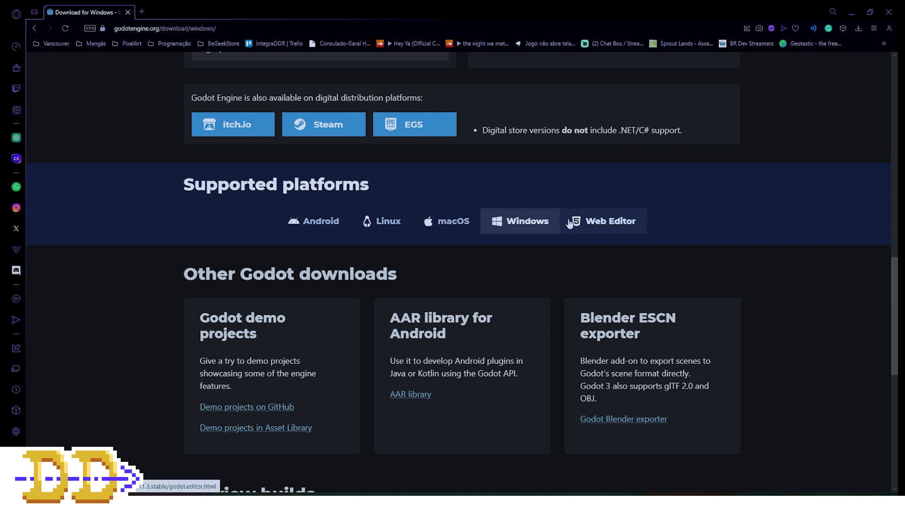
{"action": "left_click", "coordinate": [387, 224]}
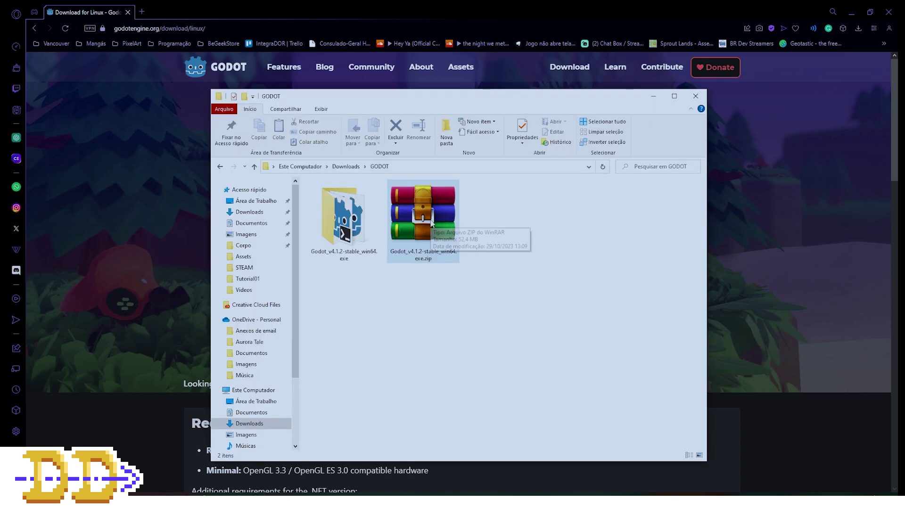
Run the Godot_v4.1.2-stable_win64 executable from the Downloads > GODOT folder.
{"action": "double_click", "coordinate": [344, 229]}
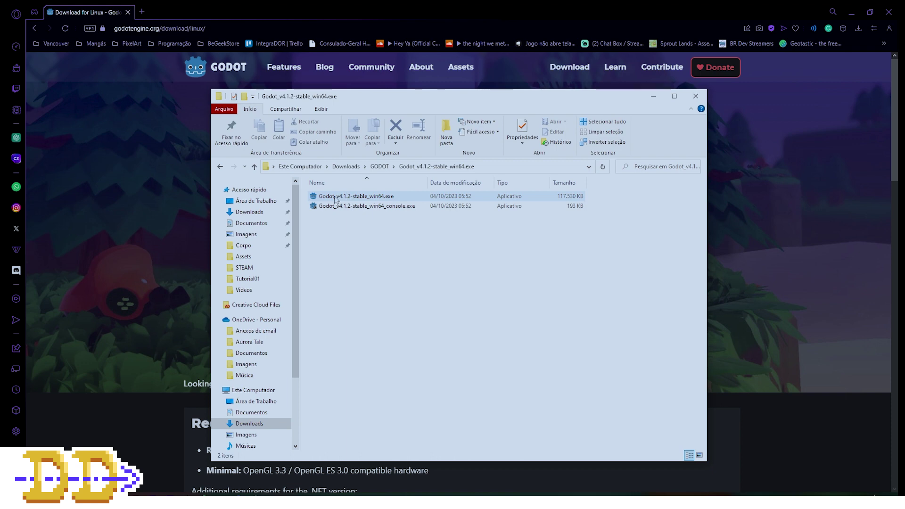
{"action": "double_click", "coordinate": [390, 199]}
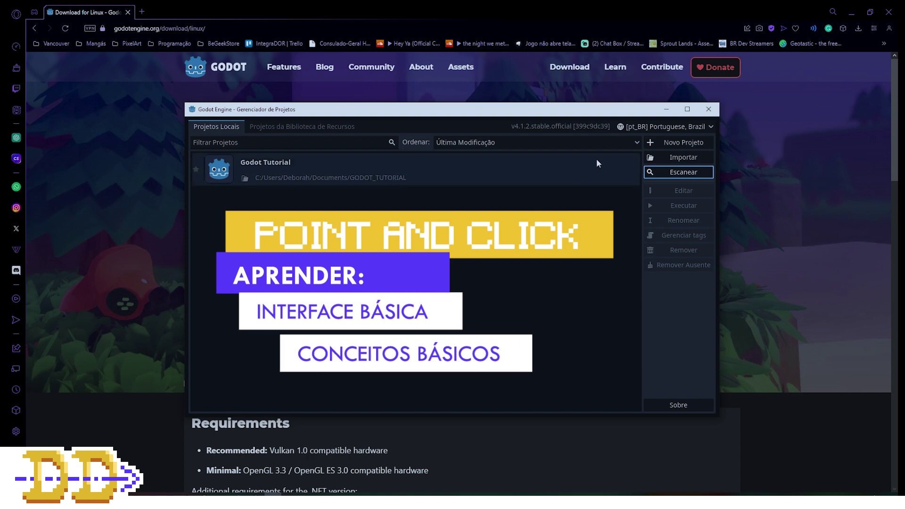
Start a new project named Viajanti in its own folder under GODOT_TUTORIAL.
{"action": "left_click", "coordinate": [647, 144]}
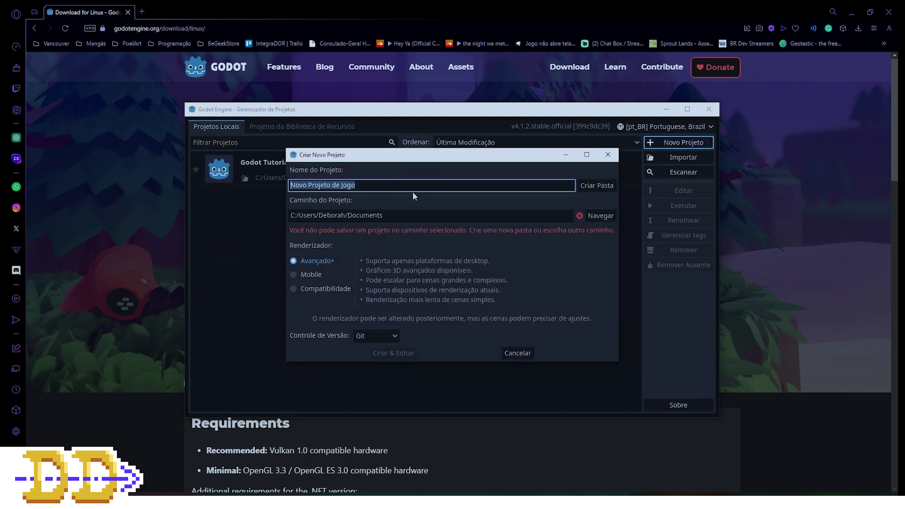
{"action": "type", "text": "Viajanti"}
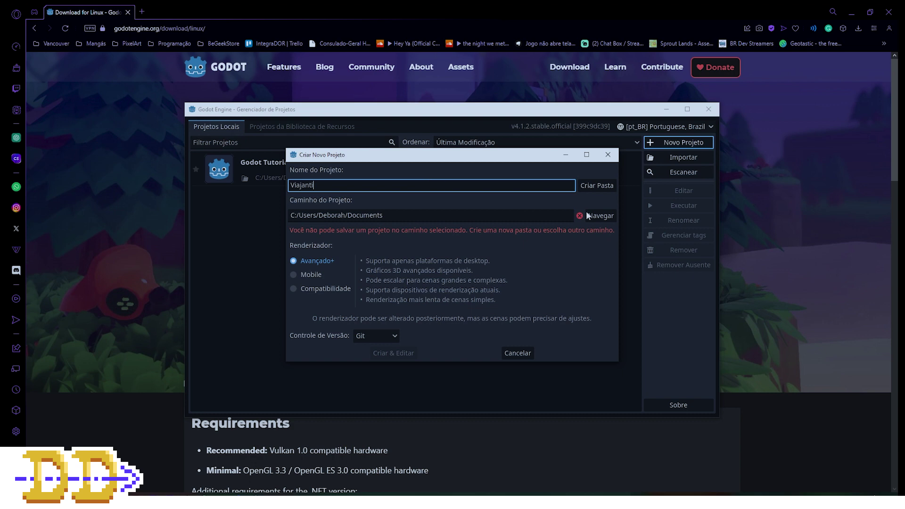
{"action": "left_click", "coordinate": [607, 216]}
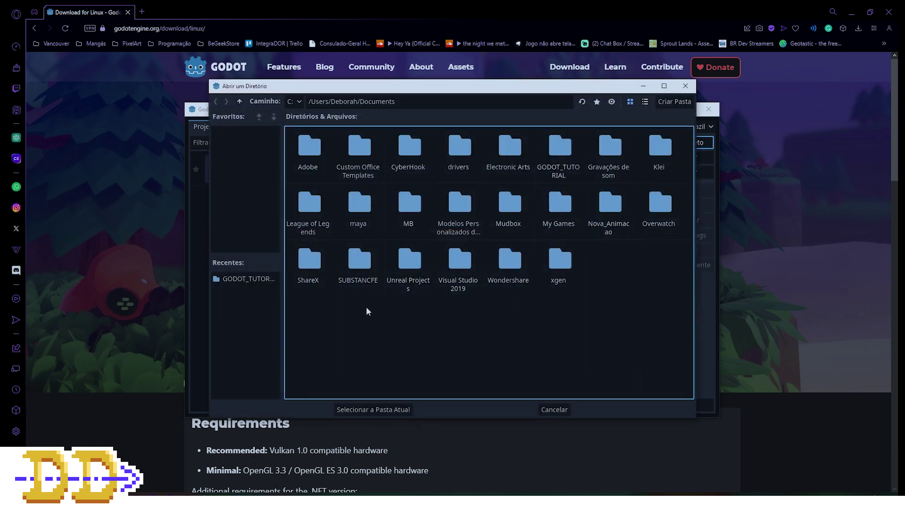
{"action": "left_click", "coordinate": [264, 279]}
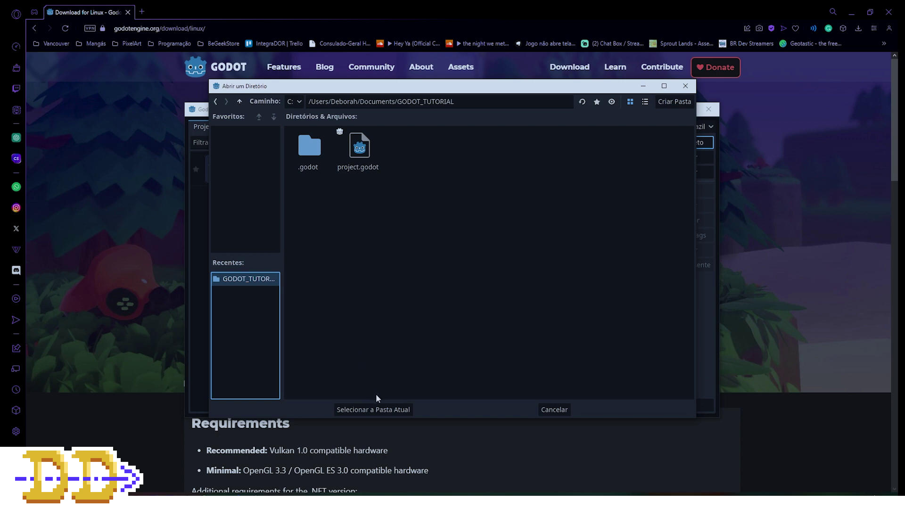
{"action": "left_click", "coordinate": [374, 410]}
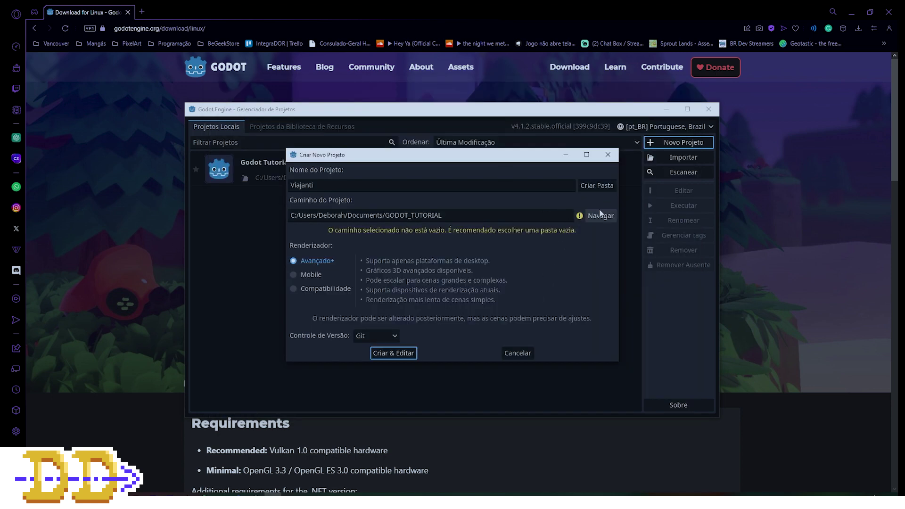
{"action": "left_click", "coordinate": [597, 188]}
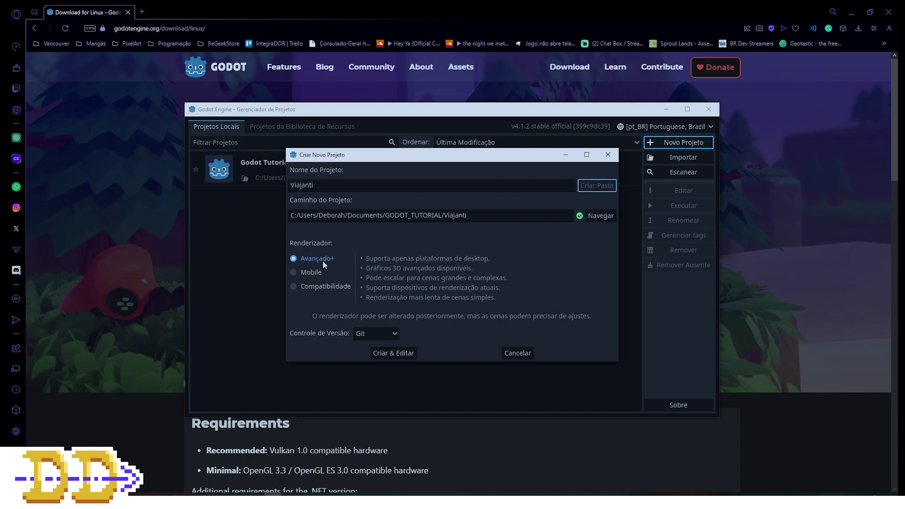
Set version control to Nenhum and create the project with Criar & Editar.
{"action": "left_click", "coordinate": [377, 333]}
{"action": "left_click", "coordinate": [373, 349]}
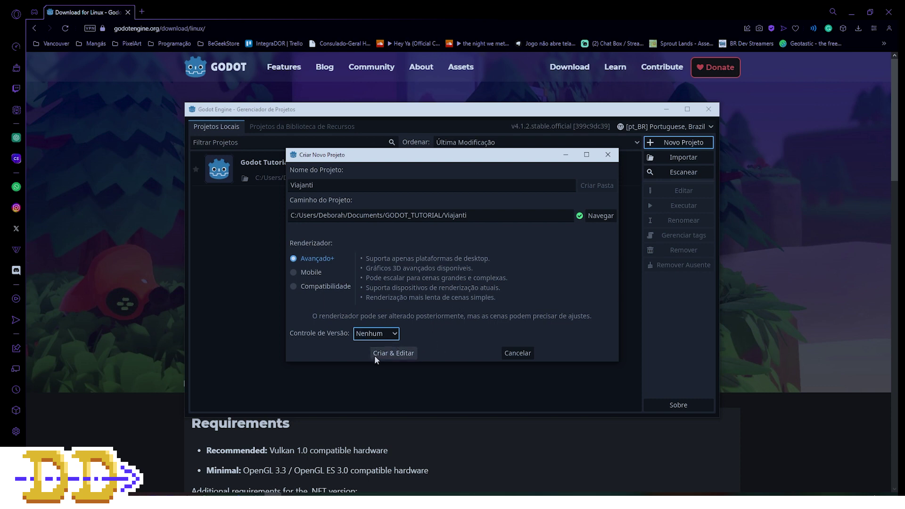
{"action": "left_click", "coordinate": [407, 357]}
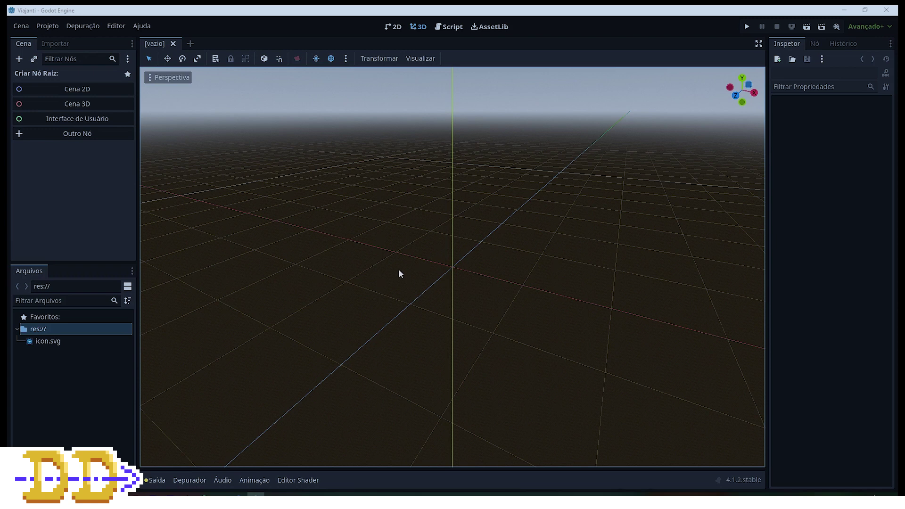
Switch to the 2D workspace and bring up the FileSystem context menu on res://.
{"action": "left_click", "coordinate": [398, 27]}
{"action": "scroll", "coordinate": [279, 286], "scroll_direction": "down", "scroll_amount": 2}
{"action": "middle_click_drag", "start_coordinate": [472, 343], "coordinate": [461, 349]}
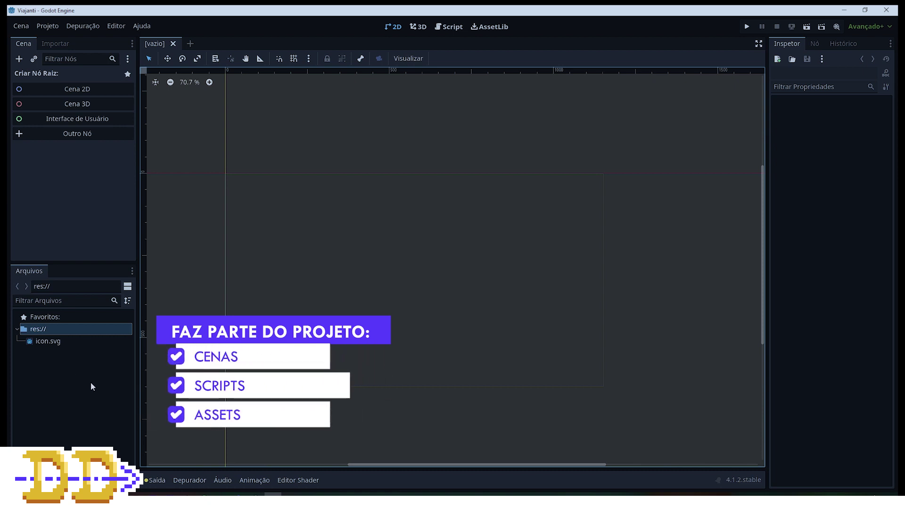
{"action": "right_click", "coordinate": [73, 358]}
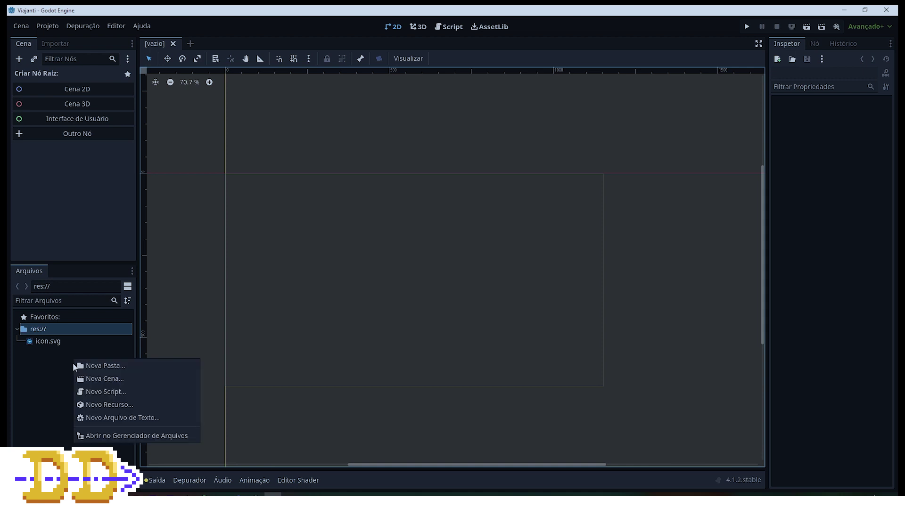
Create Scenes, Scripts and Assets folders in res://, then drag icon.svg into the scene.
{"action": "left_click", "coordinate": [112, 366]}
{"action": "type", "text": "Scenes"}
{"action": "left_click", "coordinate": [406, 284]}
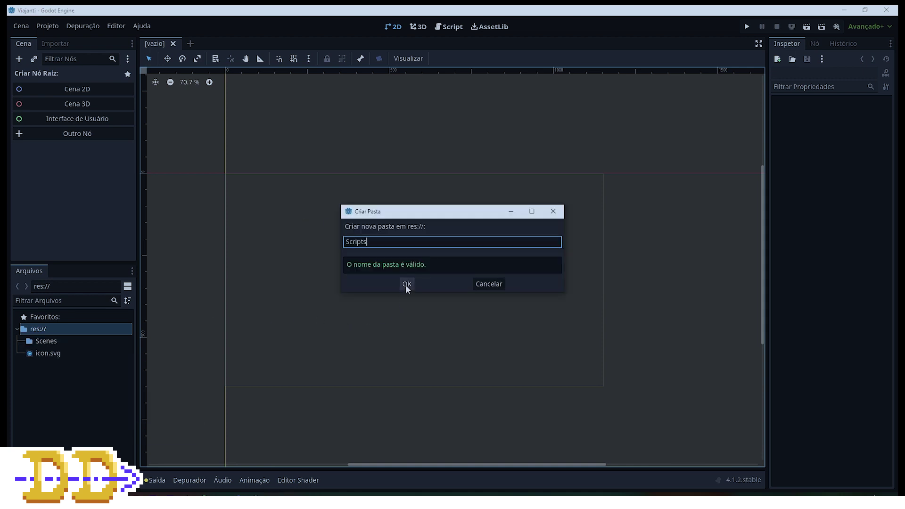
{"action": "left_click", "coordinate": [407, 285]}
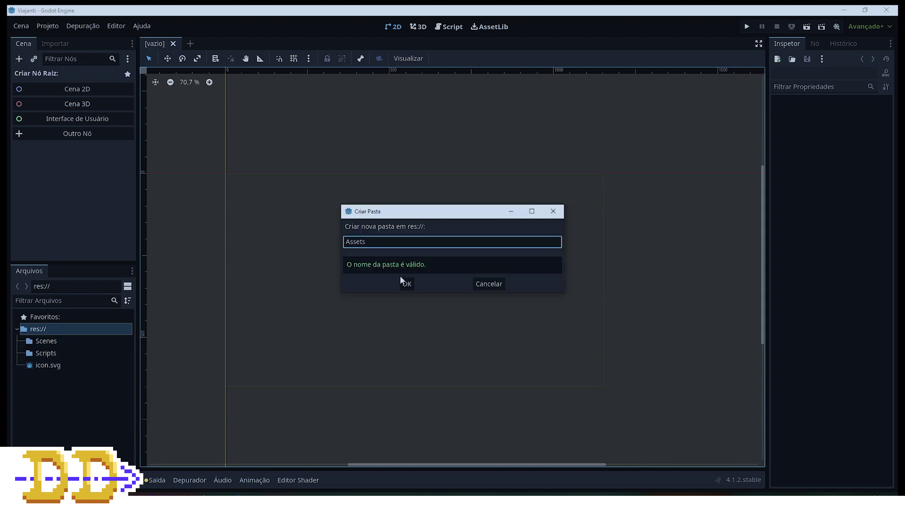
{"action": "left_click", "coordinate": [406, 285]}
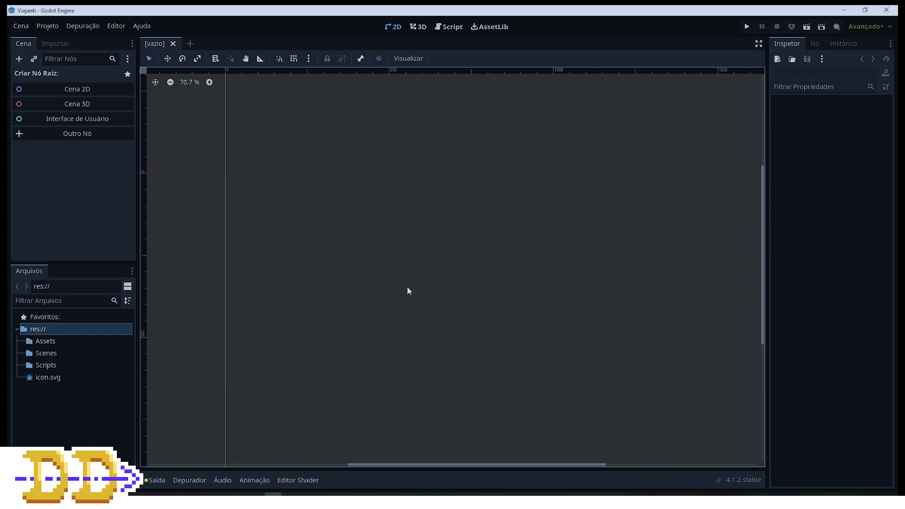
{"action": "left_click_drag", "start_coordinate": [48, 378], "coordinate": [157, 344]}
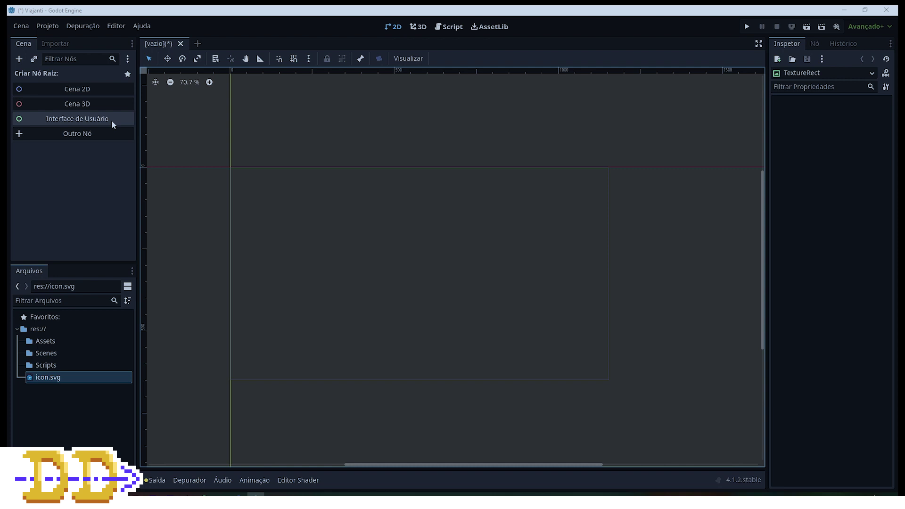
Create a User Interface root, then delete that Control root node.
{"action": "left_click", "coordinate": [80, 121]}
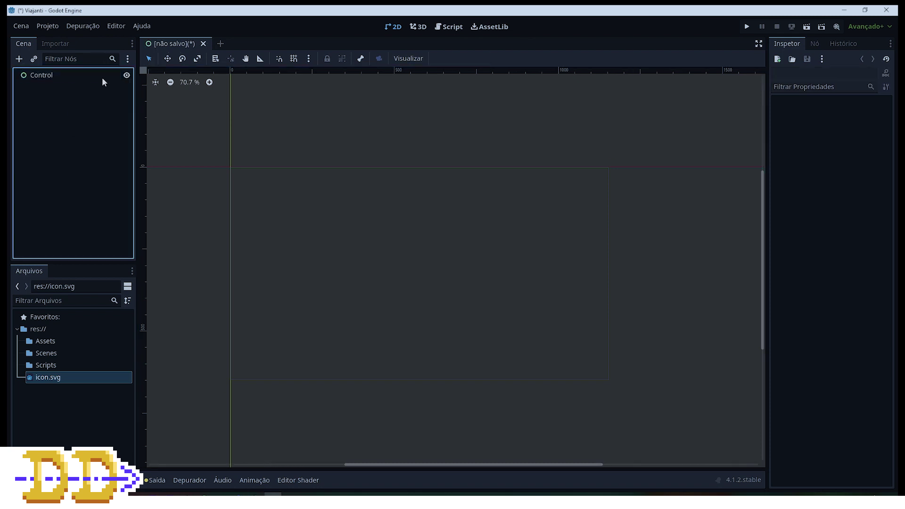
{"action": "left_click", "coordinate": [74, 74]}
{"action": "key", "text": "Delete"}
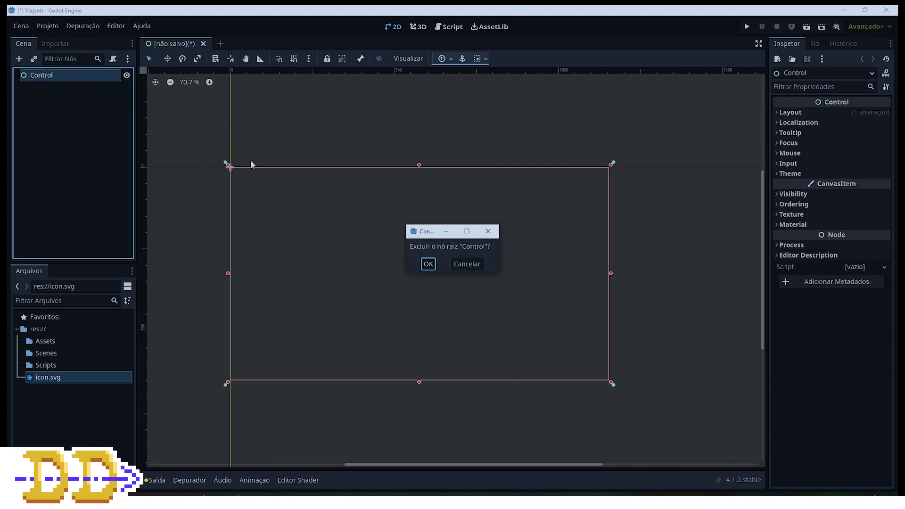
{"action": "left_click", "coordinate": [427, 264]}
Add a plain Control node as the scene root via Outro Nó.
{"action": "left_click", "coordinate": [19, 59]}
{"action": "scroll", "coordinate": [388, 242], "scroll_direction": "down", "scroll_amount": 2}
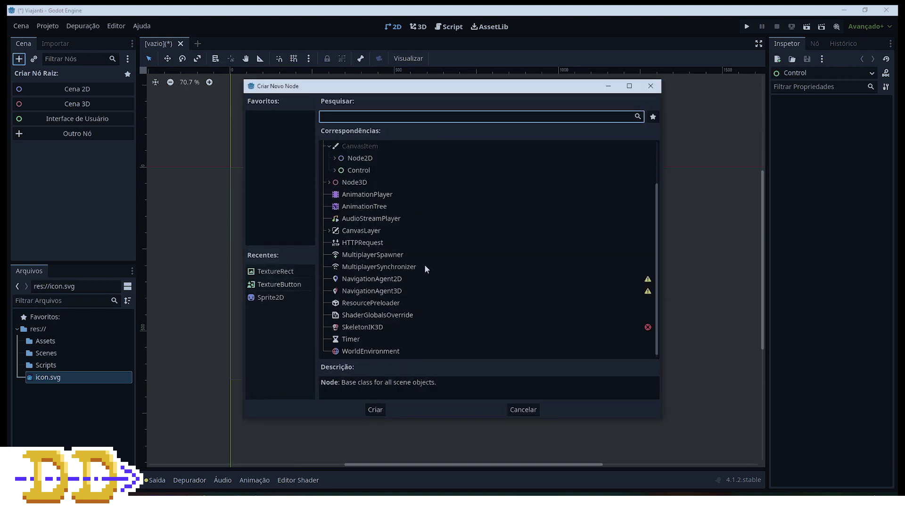
{"action": "scroll", "coordinate": [403, 307], "scroll_direction": "up", "scroll_amount": 2}
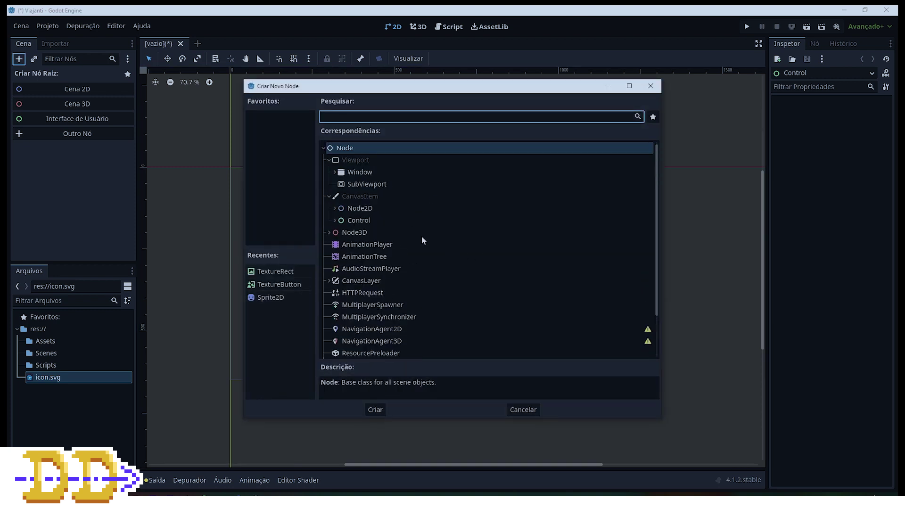
{"action": "left_click", "coordinate": [354, 221]}
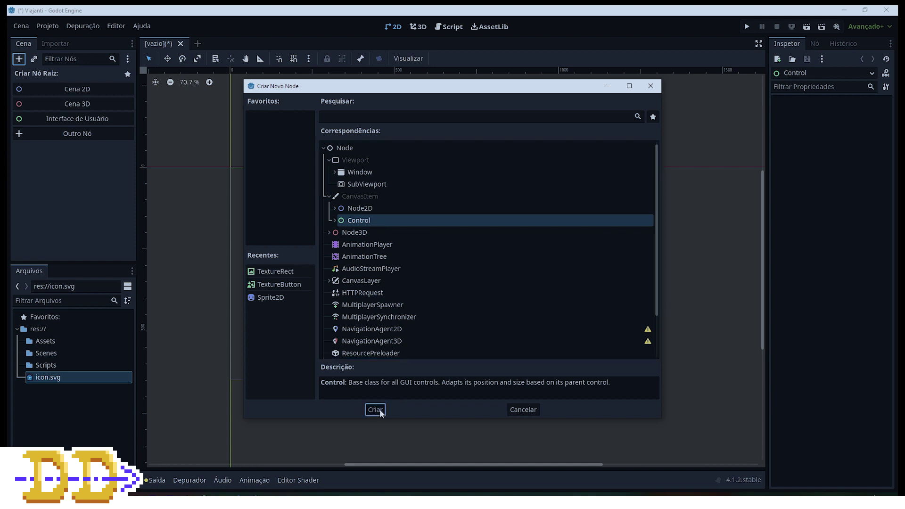
{"action": "left_click", "coordinate": [377, 409]}
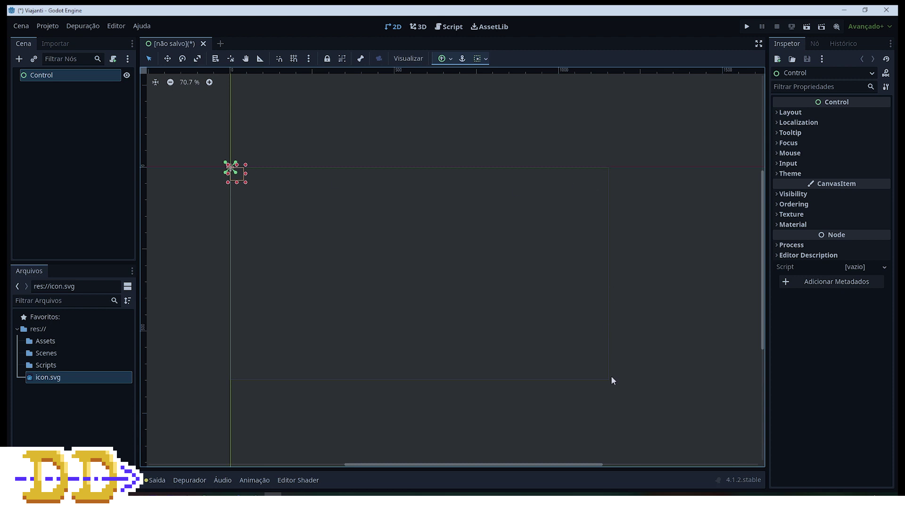
{"action": "left_click", "coordinate": [445, 59]}
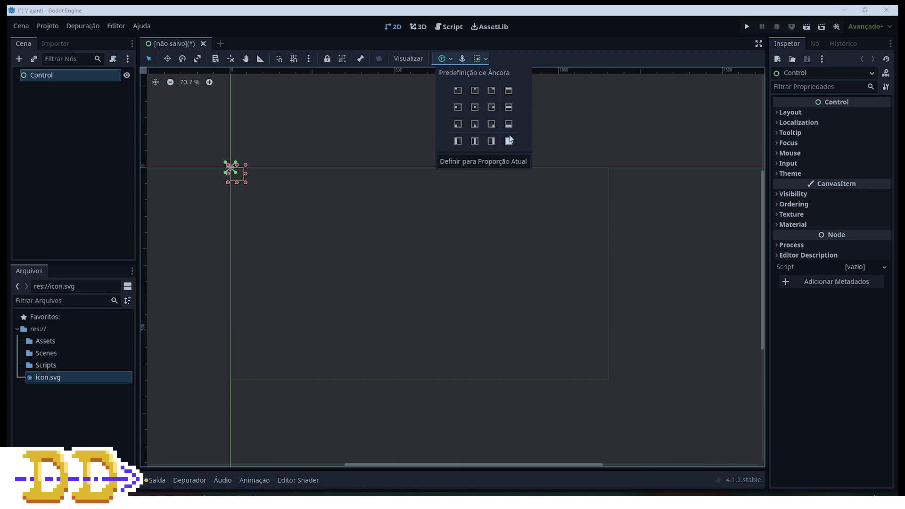
Apply the Full Rect anchor preset to the root Control and rename it Menu.
{"action": "left_click", "coordinate": [509, 142]}
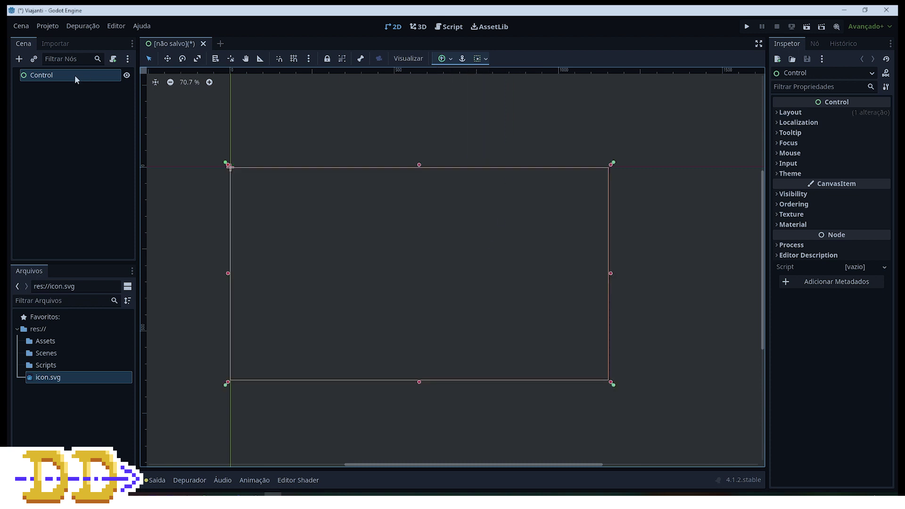
{"action": "double_click", "coordinate": [56, 77]}
{"action": "type", "text": "Menu"}
{"action": "key", "text": "Return"}
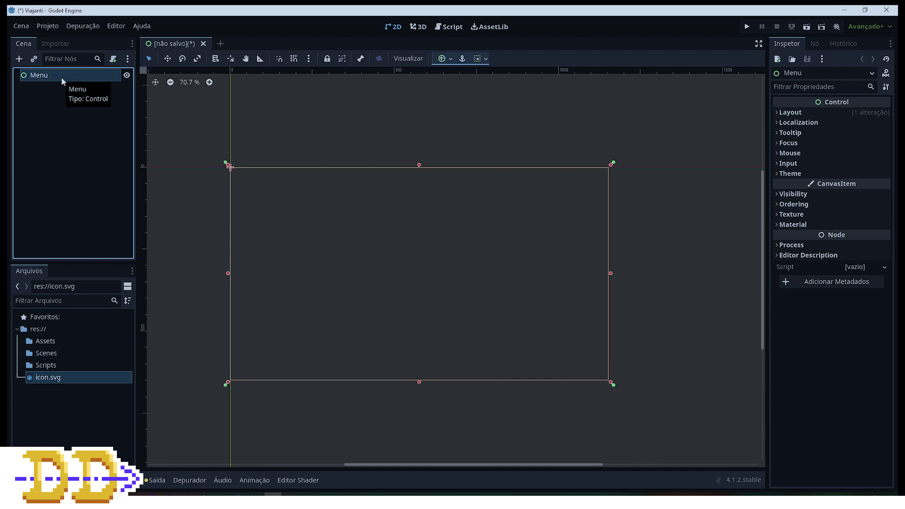
{"action": "right_click", "coordinate": [46, 75]}
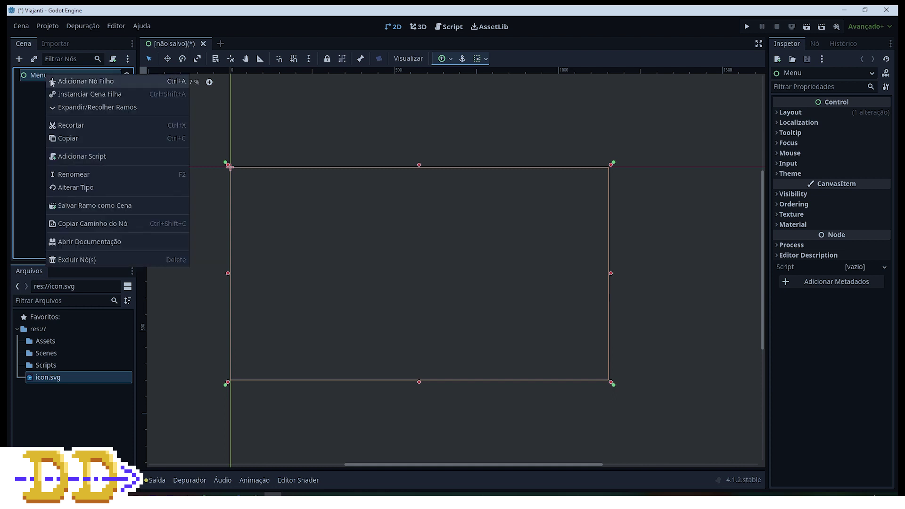
Add a TextureRect child under Menu by searching for Texture.
{"action": "left_click", "coordinate": [117, 82]}
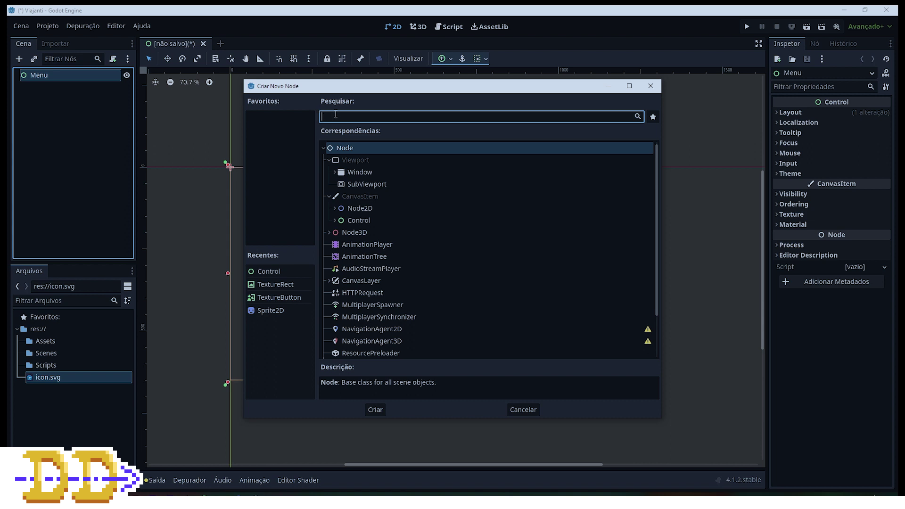
{"action": "type", "text": "Texzt"}
{"action": "key", "text": "BackSpace"}
{"action": "key", "text": "BackSpace"}
{"action": "type", "text": "tu"}
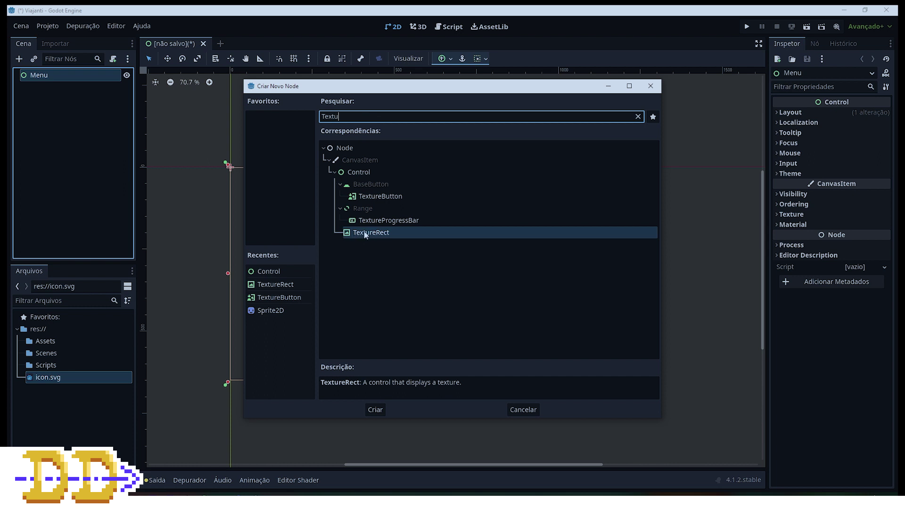
{"action": "double_click", "coordinate": [362, 233]}
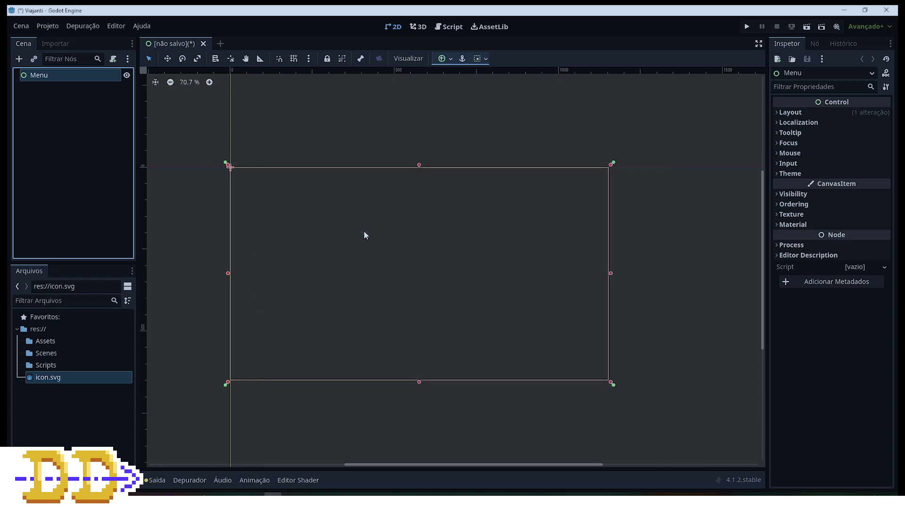
Stretch the TextureRect with the Full Rect preset and rename it BG.
{"action": "left_click", "coordinate": [445, 58]}
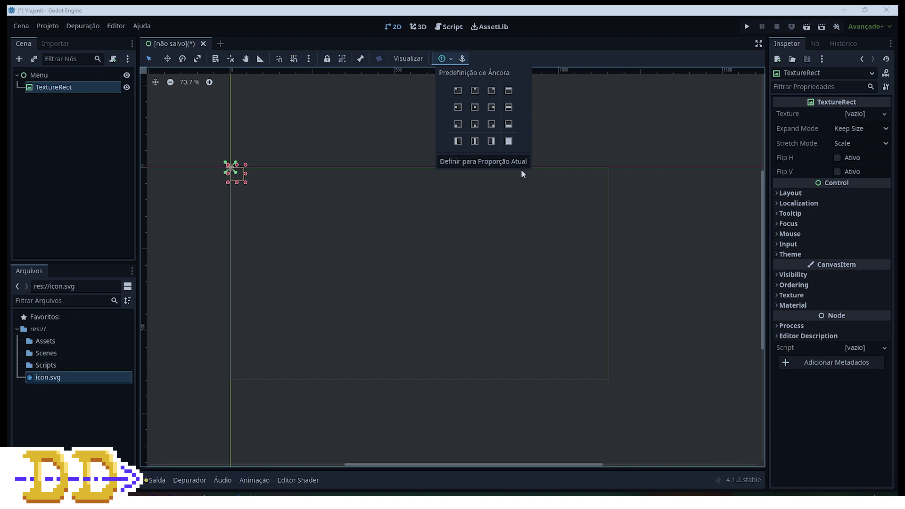
{"action": "left_click", "coordinate": [509, 141]}
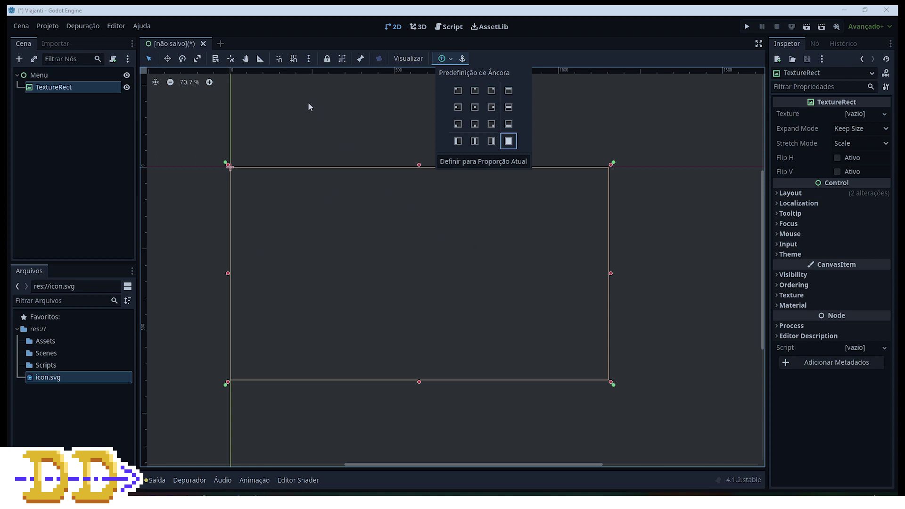
{"action": "left_click", "coordinate": [320, 121]}
{"action": "double_click", "coordinate": [72, 89]}
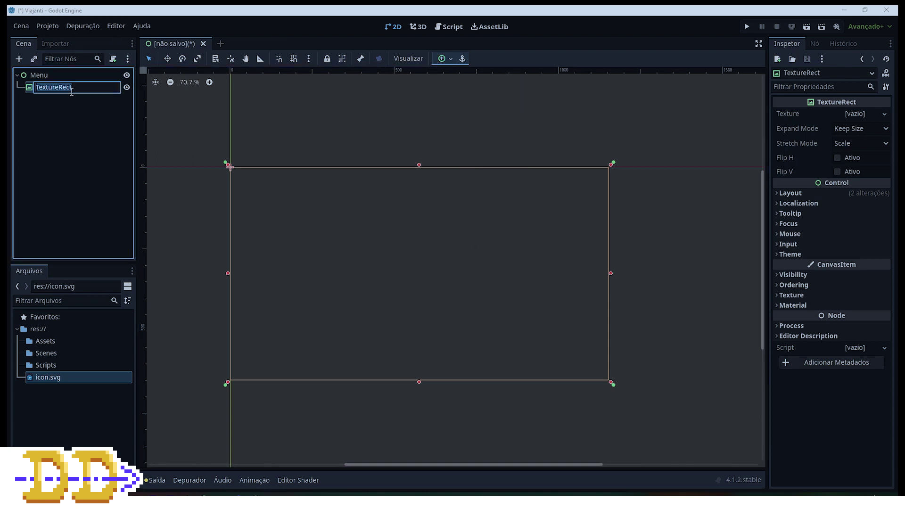
{"action": "type", "text": "BG"}
{"action": "key", "text": "Return"}
{"action": "left_click", "coordinate": [72, 78]}
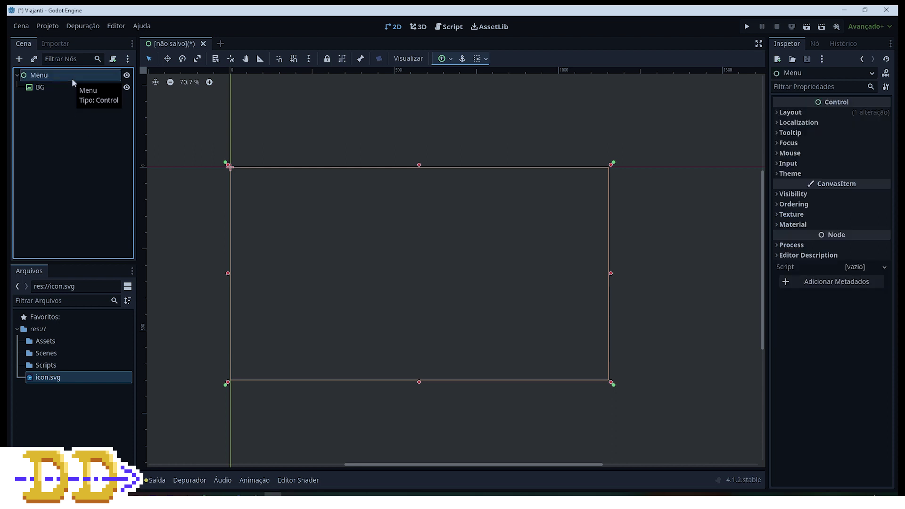
Add a Button child node under Menu.
{"action": "right_click", "coordinate": [72, 75]}
{"action": "left_click", "coordinate": [99, 82]}
{"action": "type", "text": "butt"}
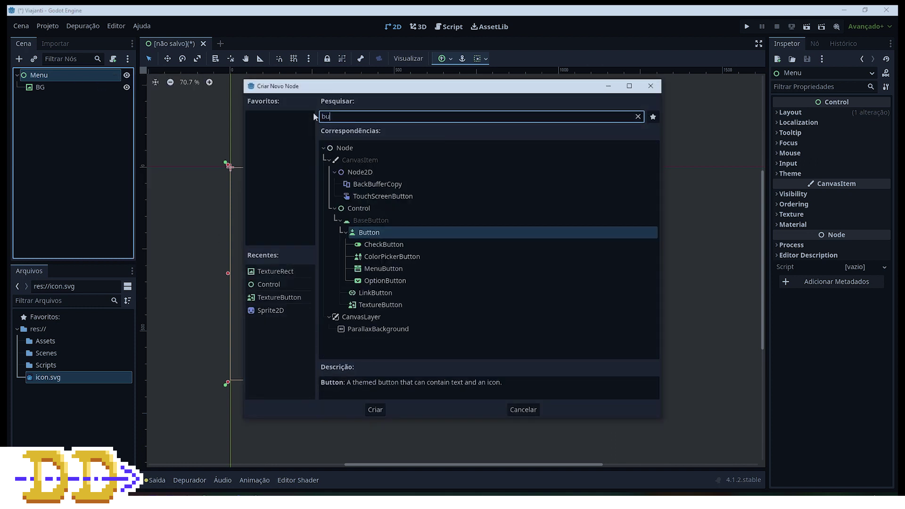
{"action": "left_click", "coordinate": [382, 196]}
{"action": "key", "text": "Escape"}
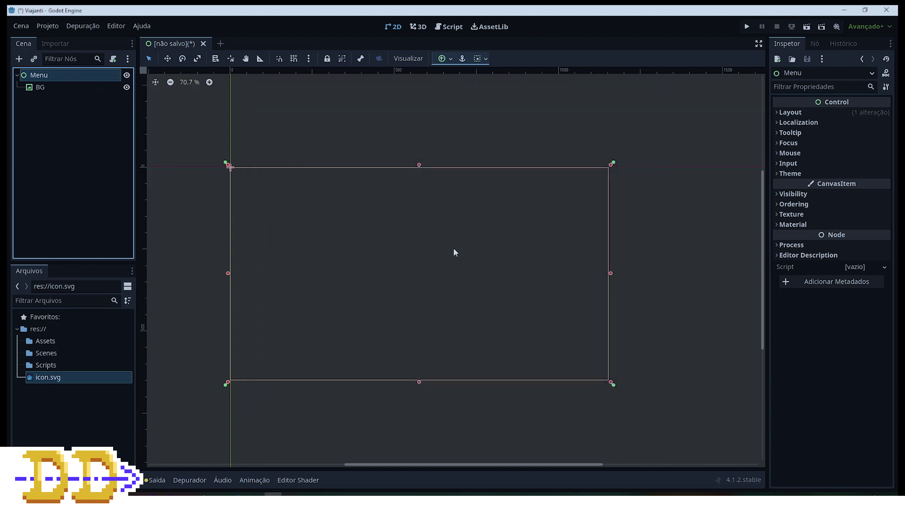
Resize the button into a wide rectangle and move it toward the bottom of the screen.
{"action": "scroll", "coordinate": [236, 172], "scroll_direction": "up", "scroll_amount": 5}
{"action": "scroll", "coordinate": [260, 179], "scroll_direction": "up", "scroll_amount": 4}
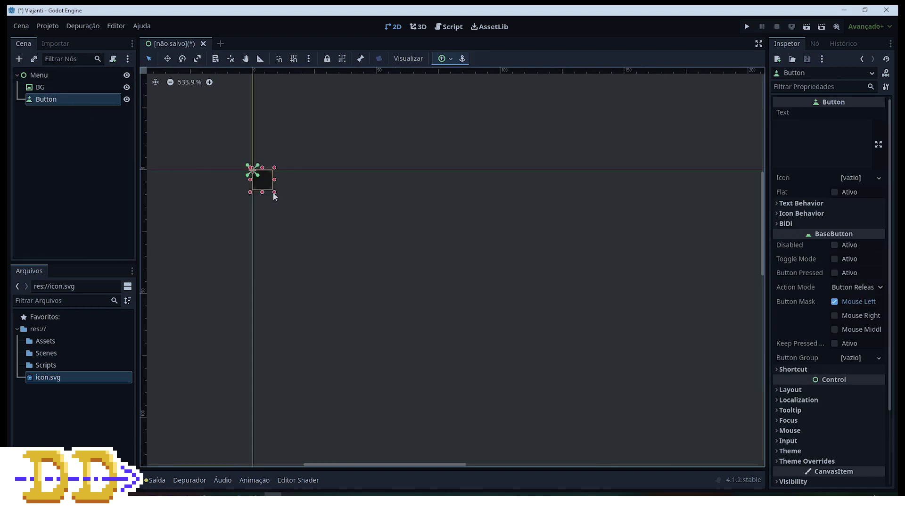
{"action": "left_click_drag", "start_coordinate": [275, 192], "coordinate": [682, 309]}
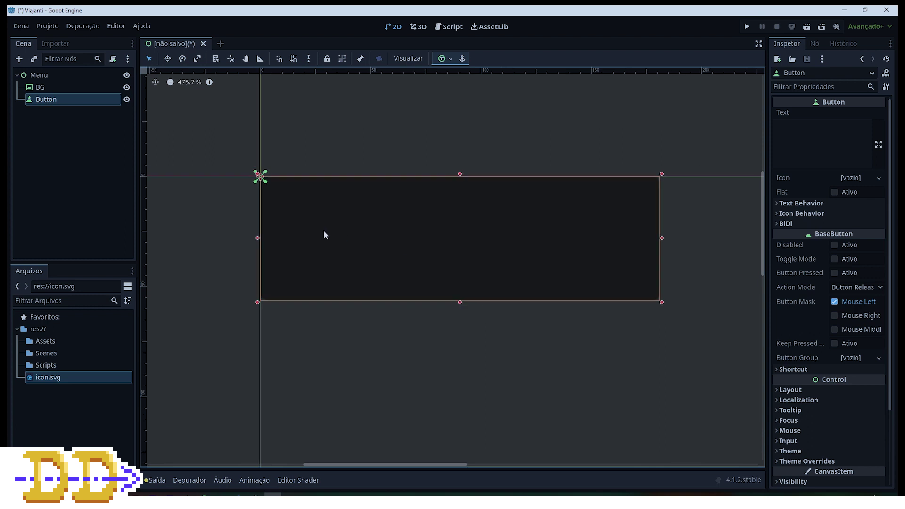
{"action": "scroll", "coordinate": [237, 180], "scroll_direction": "down", "scroll_amount": 3}
{"action": "scroll", "coordinate": [259, 157], "scroll_direction": "down", "scroll_amount": 5}
{"action": "left_click_drag", "start_coordinate": [272, 183], "coordinate": [608, 265]}
{"action": "left_click_drag", "start_coordinate": [531, 293], "coordinate": [501, 287]}
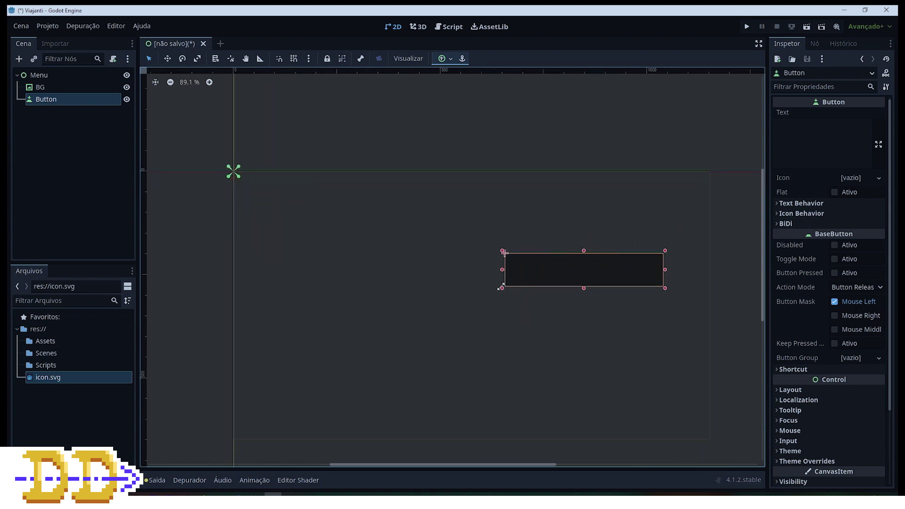
{"action": "left_click_drag", "start_coordinate": [558, 270], "coordinate": [443, 402]}
Set the button's Text property to PLAY.
{"action": "left_click", "coordinate": [808, 142]}
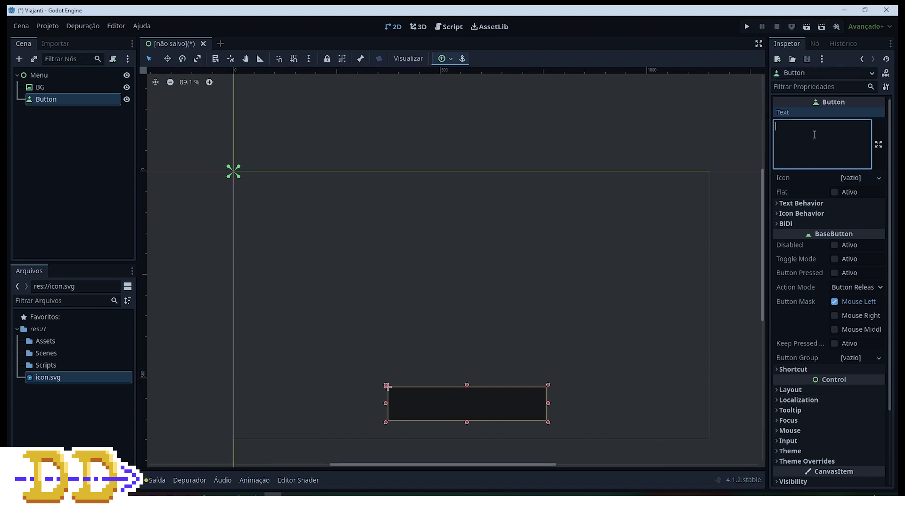
{"action": "type", "text": "PLAY"}
{"action": "left_click", "coordinate": [489, 391]}
{"action": "left_click", "coordinate": [442, 407]}
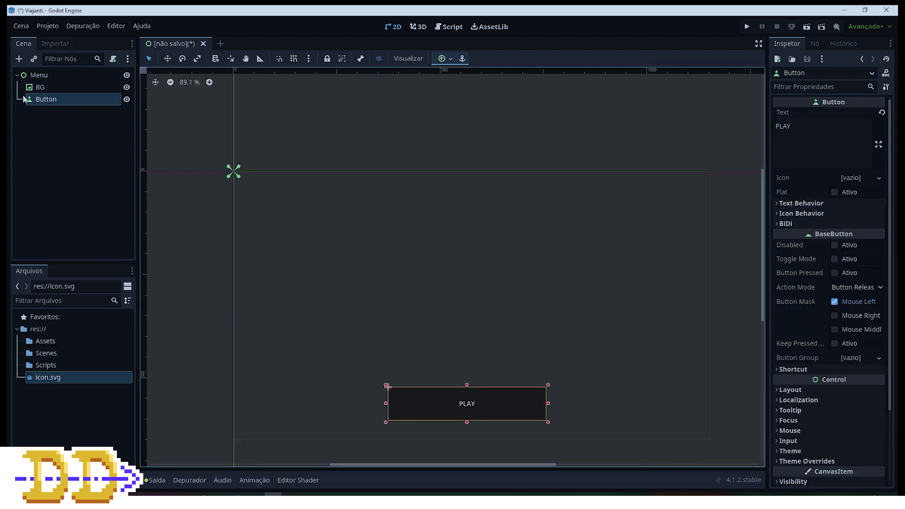
{"action": "left_click", "coordinate": [52, 87]}
{"action": "left_click", "coordinate": [52, 99]}
Anchor the PLAY button with the Center Bottom preset and raise it slightly.
{"action": "left_click", "coordinate": [446, 58]}
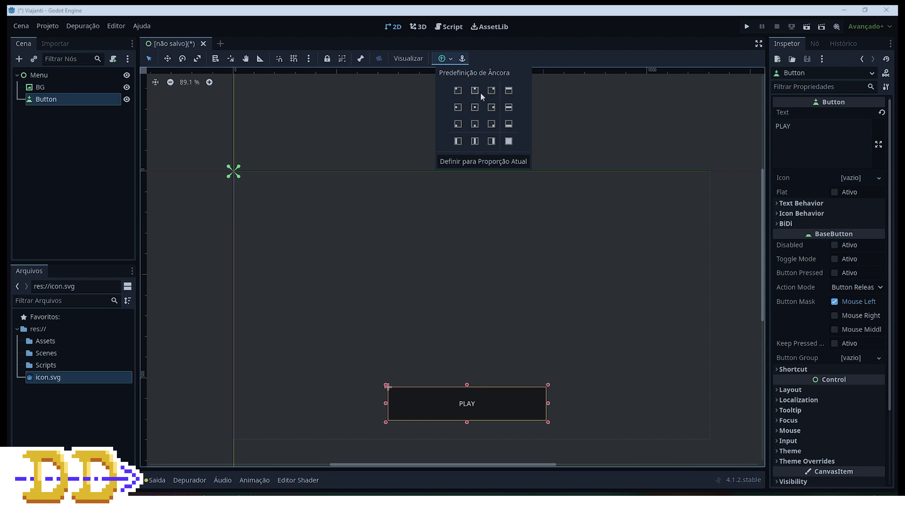
{"action": "left_click", "coordinate": [475, 126]}
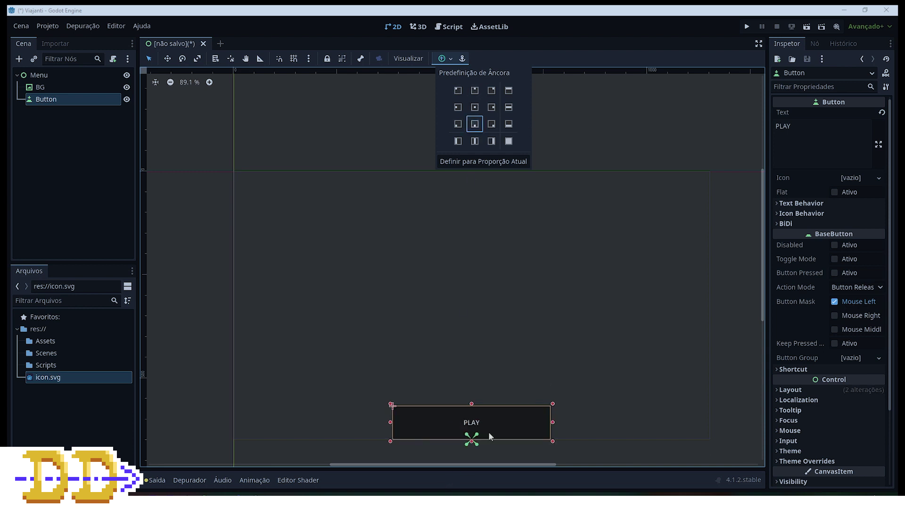
{"action": "left_click", "coordinate": [502, 385]}
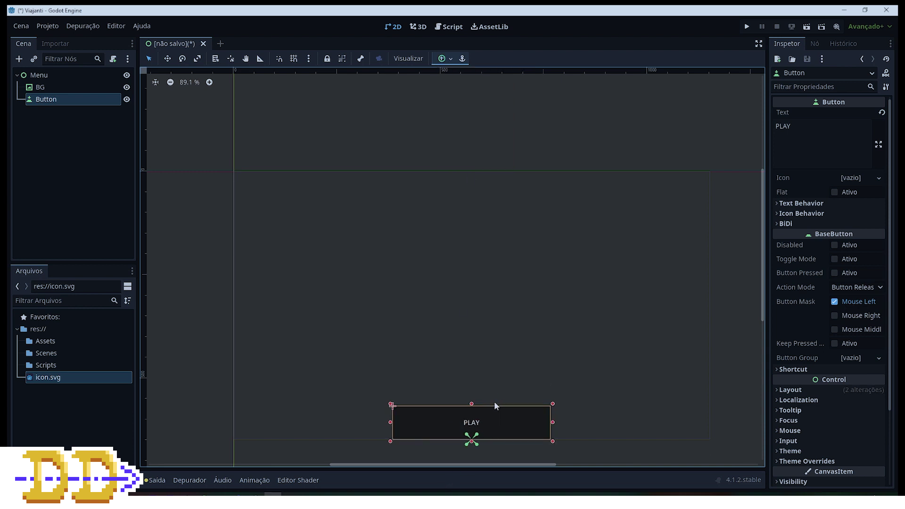
{"action": "left_click_drag", "start_coordinate": [495, 419], "coordinate": [495, 398]}
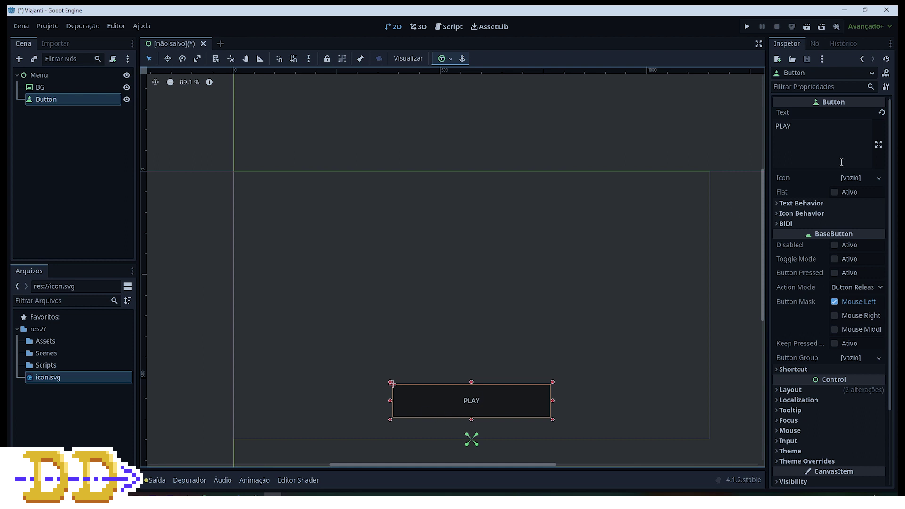
{"action": "left_click", "coordinate": [809, 156]}
{"action": "left_click", "coordinate": [808, 156]}
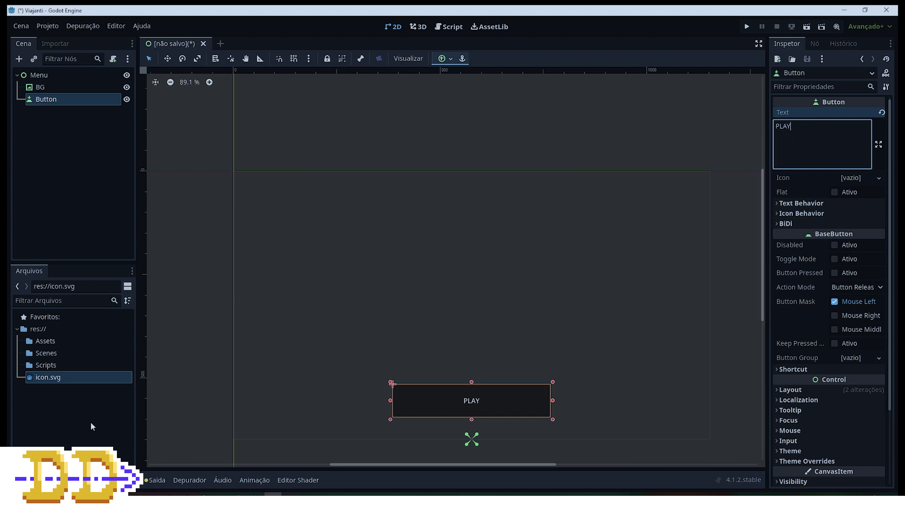
{"action": "left_click_drag", "start_coordinate": [76, 377], "coordinate": [815, 160]}
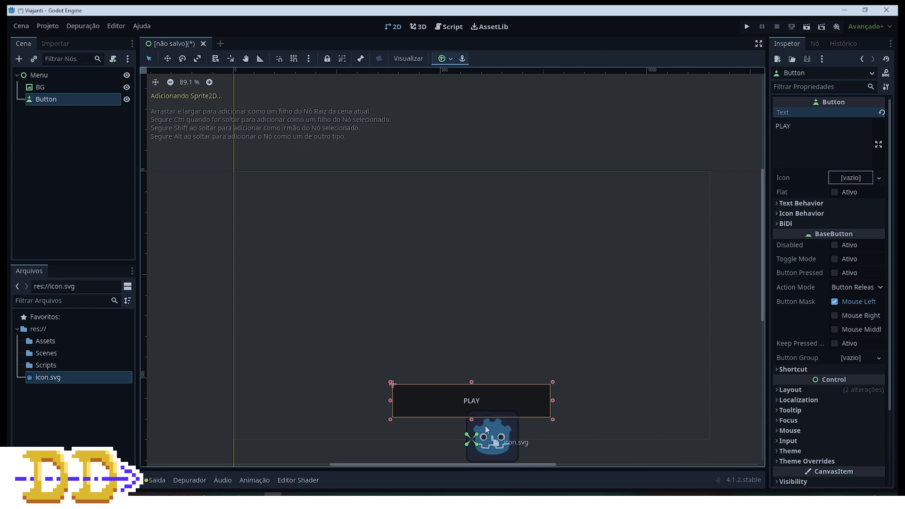
Give the button the icon.svg icon, make it flat, and centre the PLAY label.
{"action": "mouse_move", "coordinate": [862, 182]}
{"action": "left_mouse_down"}
{"action": "mouse_move", "coordinate": [50, 380]}
{"action": "mouse_move", "coordinate": [867, 185]}
{"action": "left_mouse_up"}
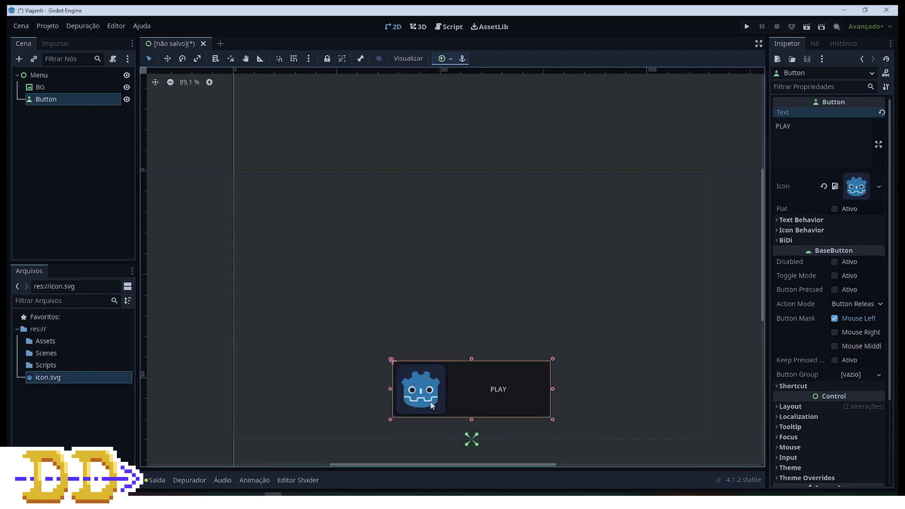
{"action": "left_click", "coordinate": [835, 209]}
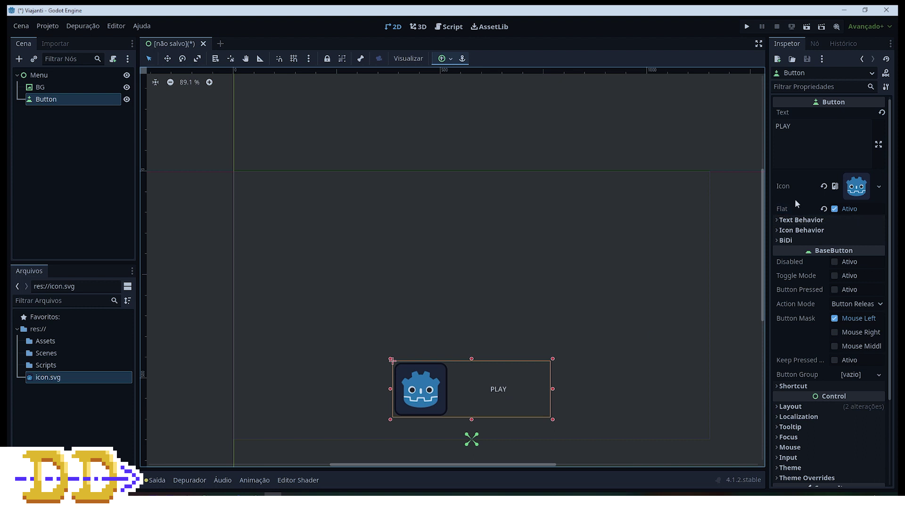
{"action": "mouse_move", "coordinate": [801, 199]}
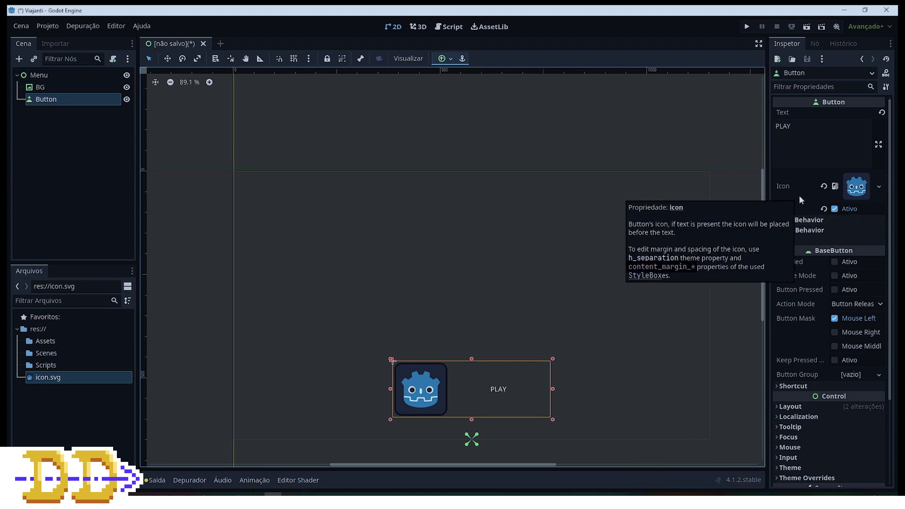
{"action": "left_click", "coordinate": [800, 220]}
{"action": "left_click", "coordinate": [849, 235]}
{"action": "left_click", "coordinate": [850, 245]}
{"action": "left_click", "coordinate": [850, 230]}
{"action": "left_click", "coordinate": [853, 272]}
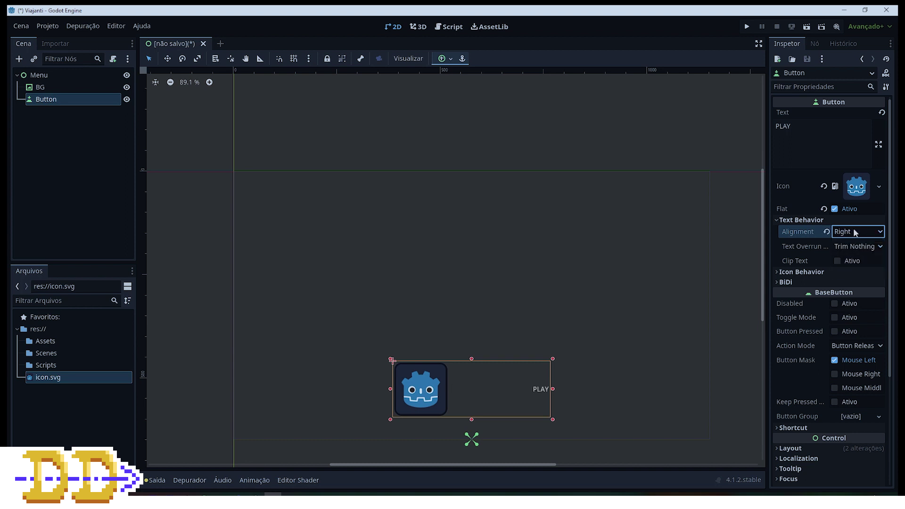
{"action": "left_click", "coordinate": [856, 230]}
{"action": "left_click", "coordinate": [853, 258]}
{"action": "left_click", "coordinate": [849, 248]}
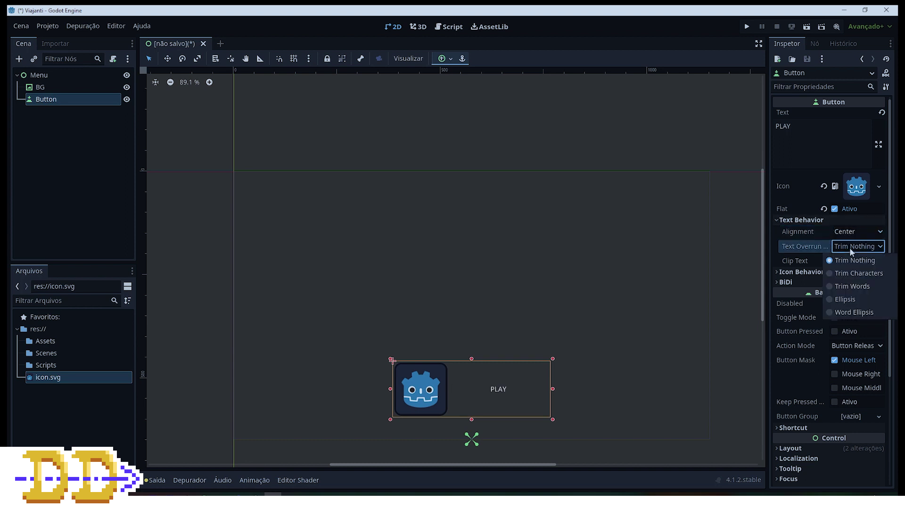
{"action": "left_click", "coordinate": [850, 247]}
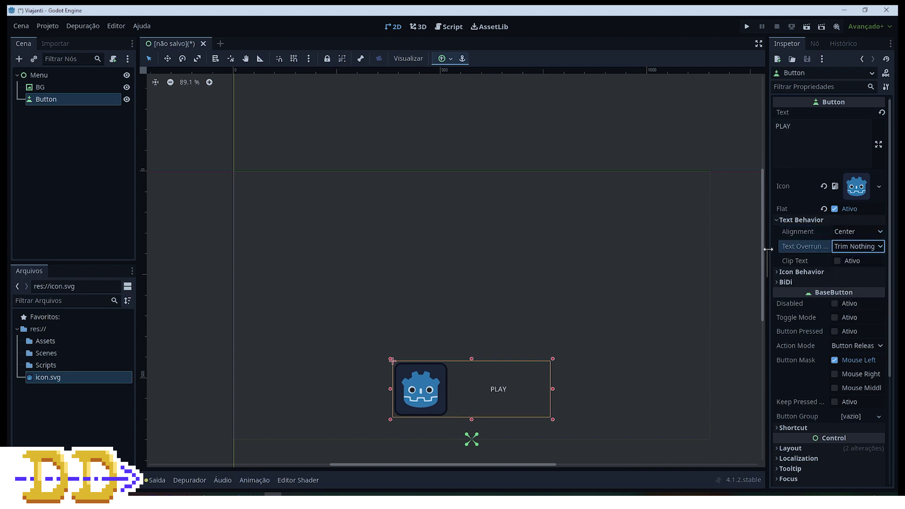
Try centre and right icon alignments, then return the icon to the left.
{"action": "left_click", "coordinate": [793, 272]}
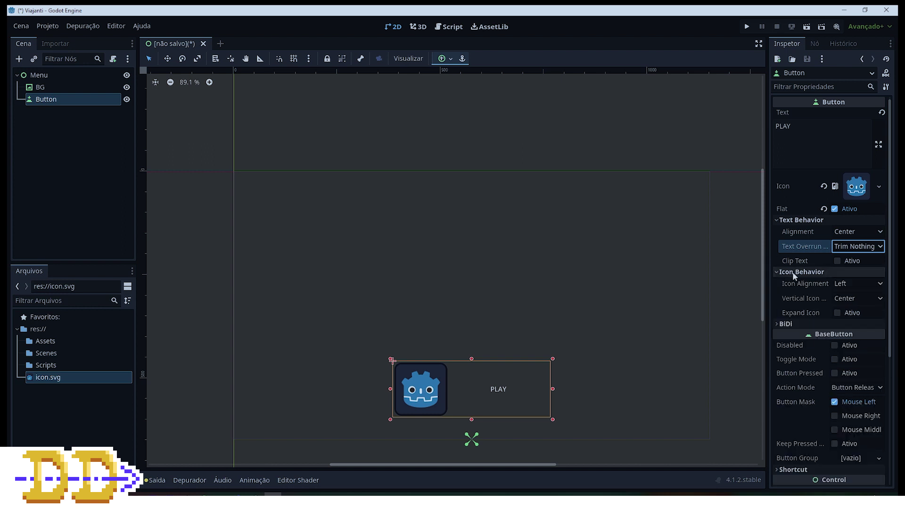
{"action": "left_click", "coordinate": [859, 283]}
{"action": "left_click", "coordinate": [853, 303]}
{"action": "left_click", "coordinate": [858, 284]}
{"action": "left_click", "coordinate": [854, 311]}
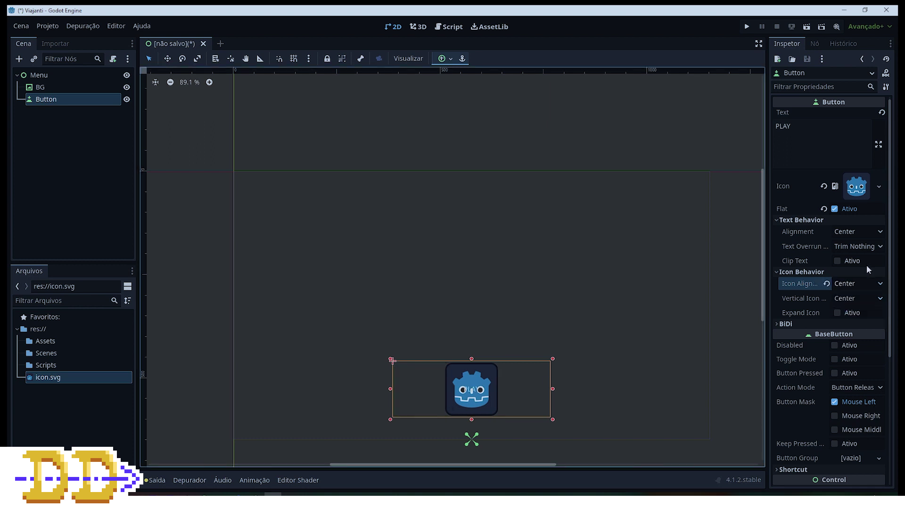
{"action": "left_click", "coordinate": [853, 285]}
{"action": "left_click", "coordinate": [861, 322]}
{"action": "left_click", "coordinate": [854, 284]}
{"action": "left_click", "coordinate": [855, 296]}
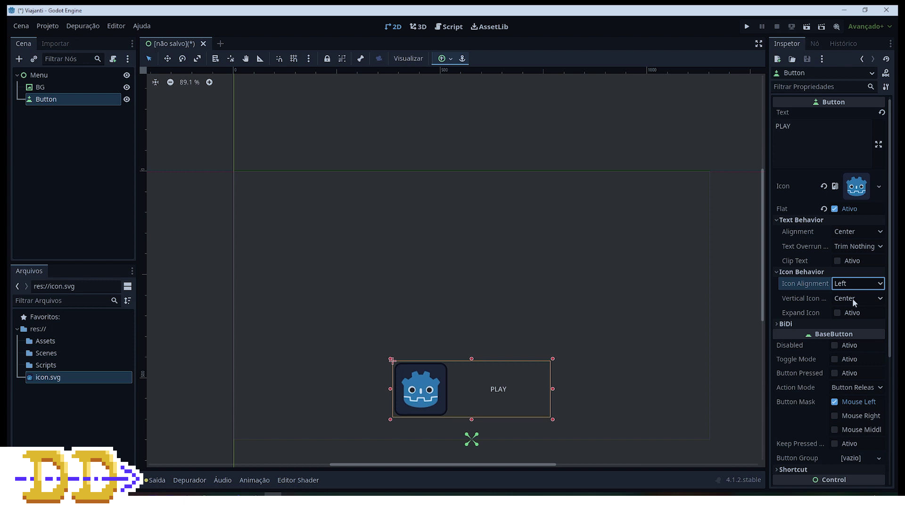
Turn Flat off so the button gets its dark background, then go to the icon setting.
{"action": "left_click", "coordinate": [835, 208]}
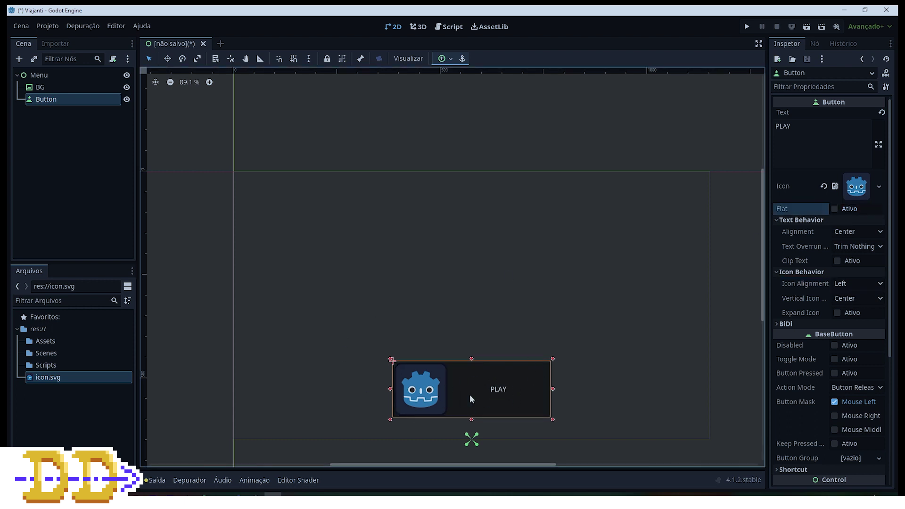
{"action": "left_click", "coordinate": [822, 186]}
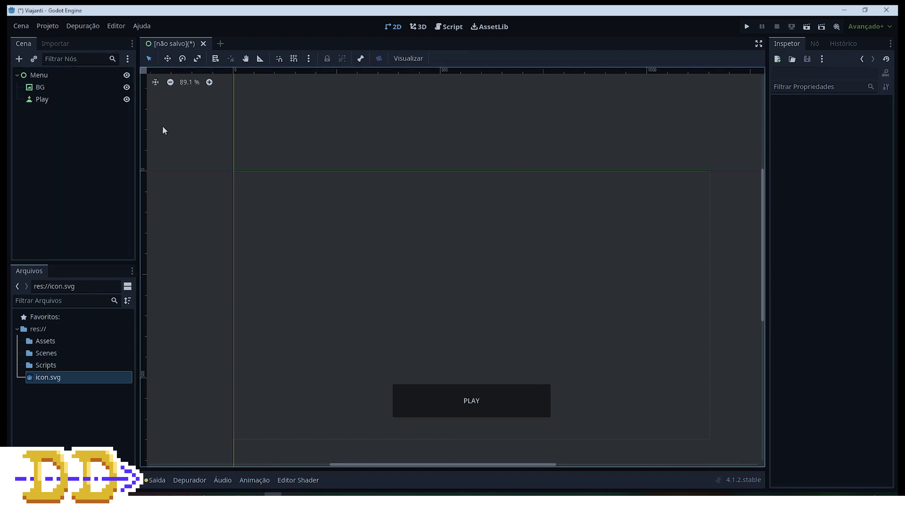
{"action": "left_click", "coordinate": [55, 78]}
Add a Label child under Menu with the text 'NOME DO JOGO'.
{"action": "right_click", "coordinate": [58, 78]}
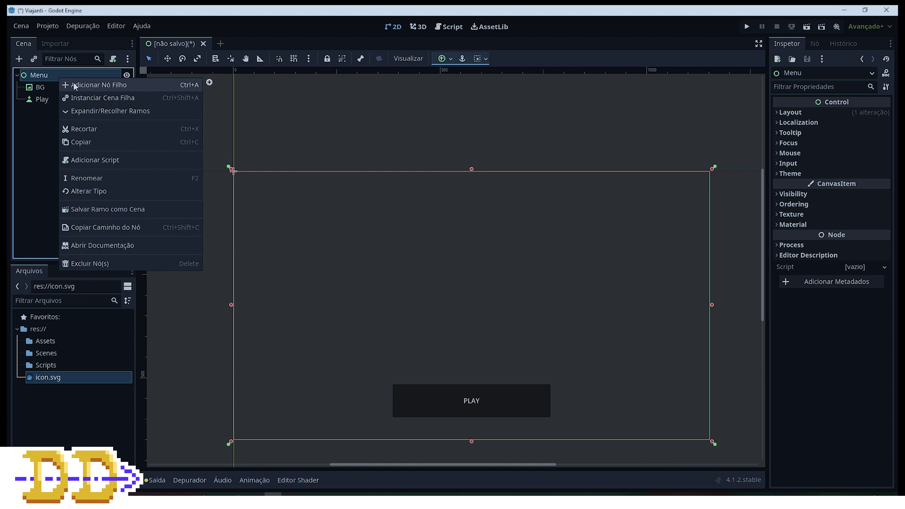
{"action": "left_click", "coordinate": [74, 85]}
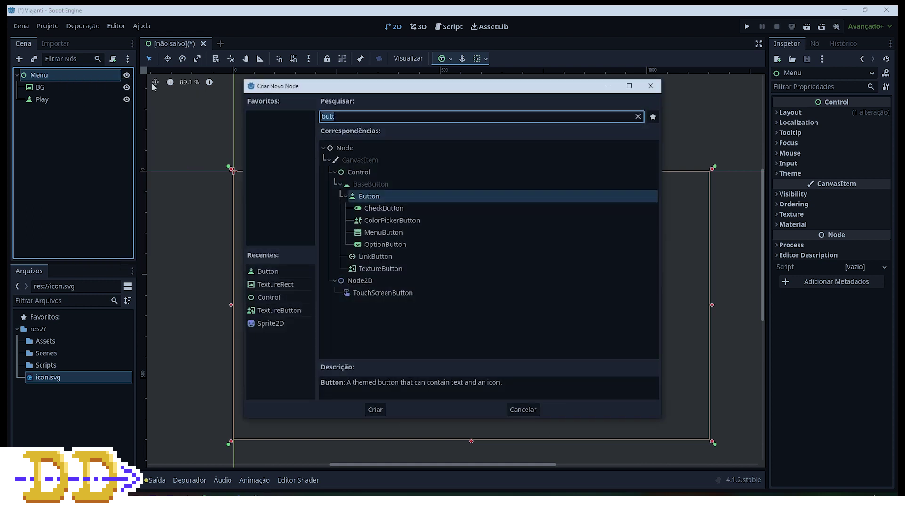
{"action": "type", "text": "Label"}
{"action": "key", "text": "Escape"}
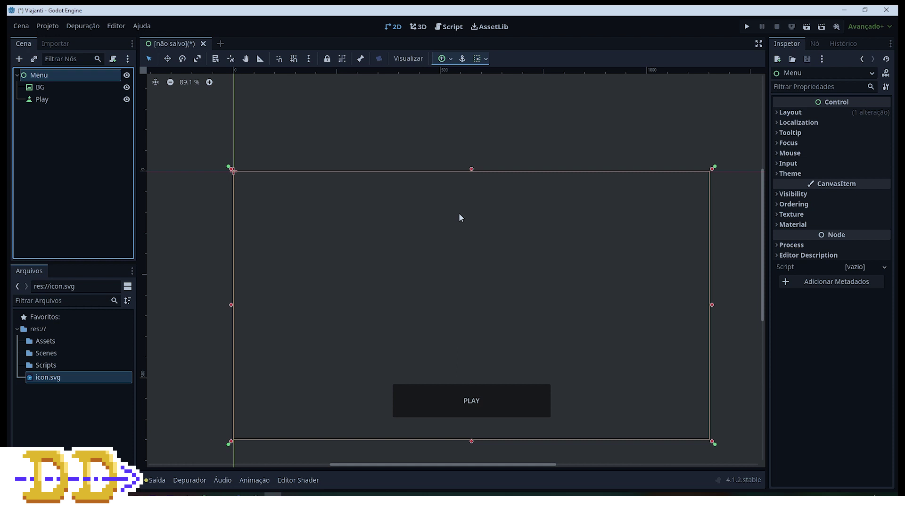
{"action": "left_click", "coordinate": [835, 135]}
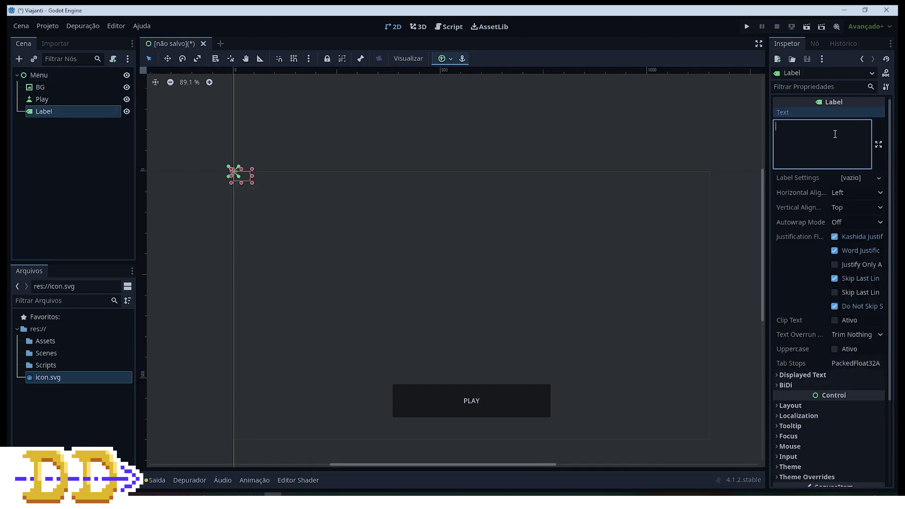
{"action": "type", "text": "NOME DO JOGO"}
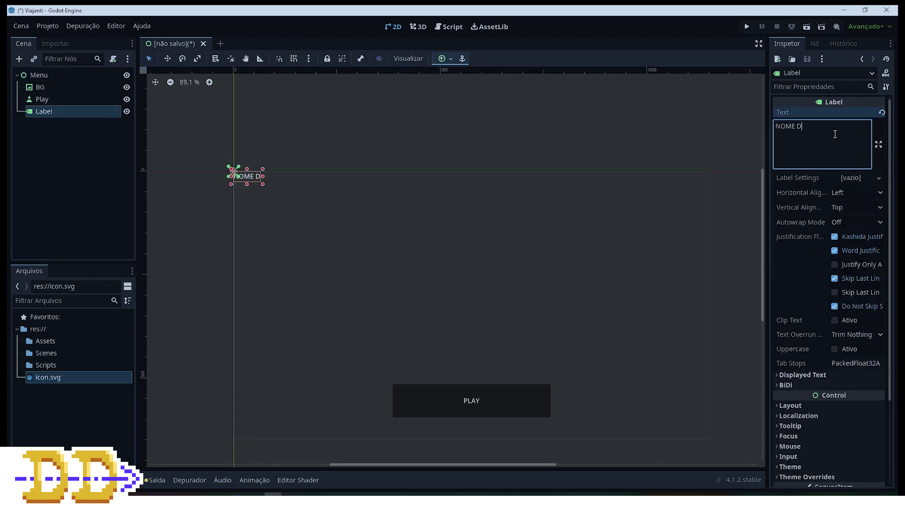
Apply the Center anchor preset to the label and move it a little above the middle.
{"action": "left_click", "coordinate": [443, 58]}
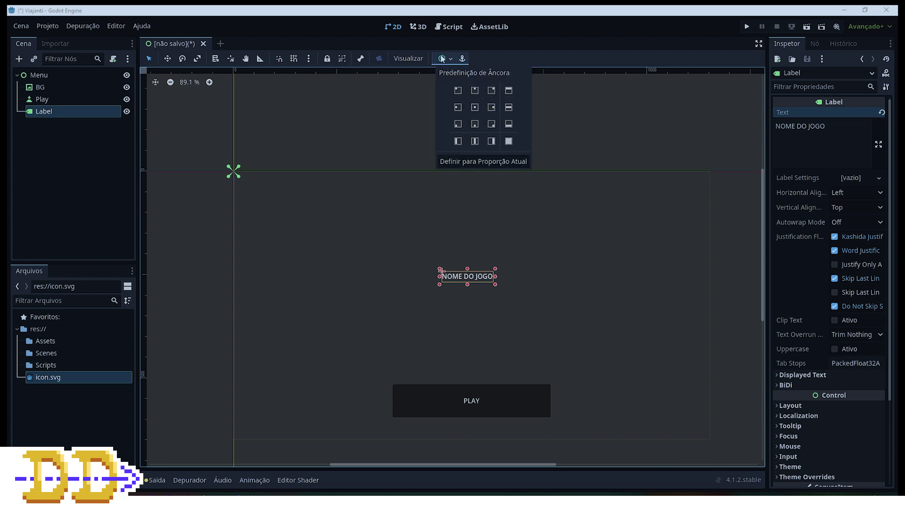
{"action": "left_click", "coordinate": [475, 108]}
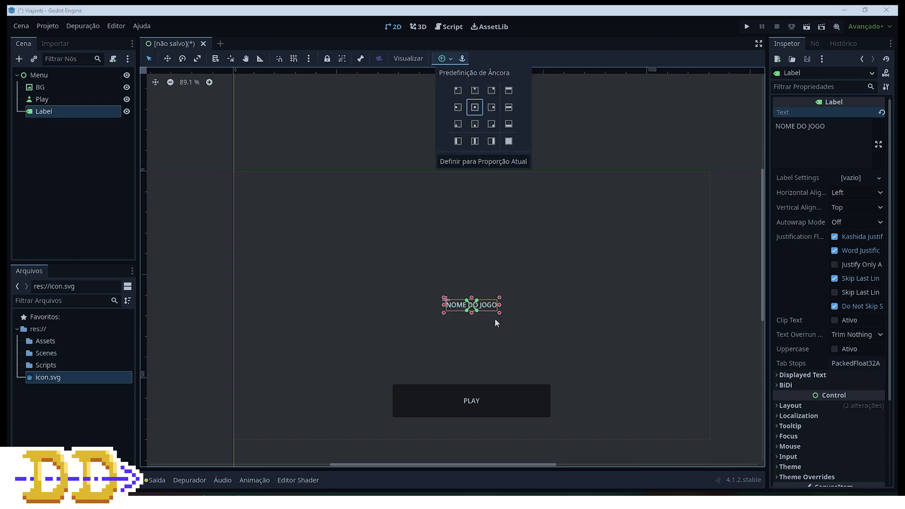
{"action": "left_click", "coordinate": [485, 308]}
{"action": "left_click_drag", "start_coordinate": [491, 308], "coordinate": [491, 262]}
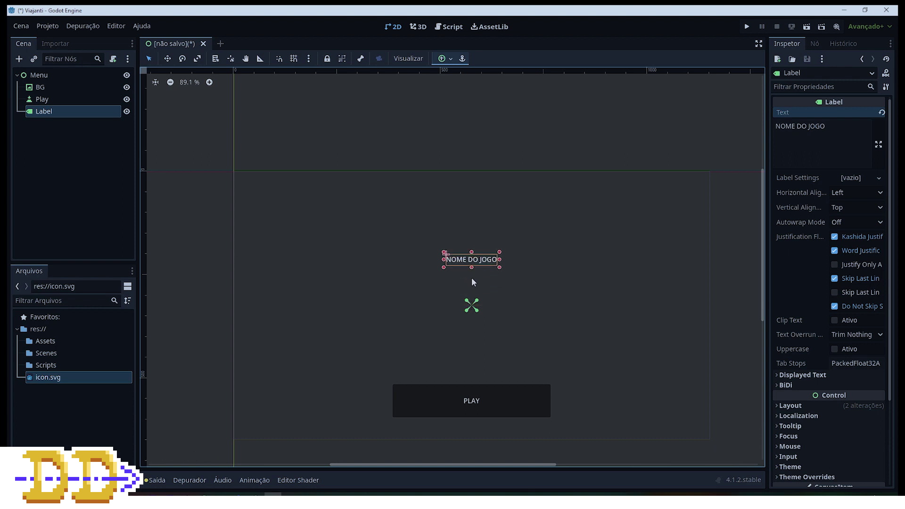
{"action": "left_click", "coordinate": [543, 188]}
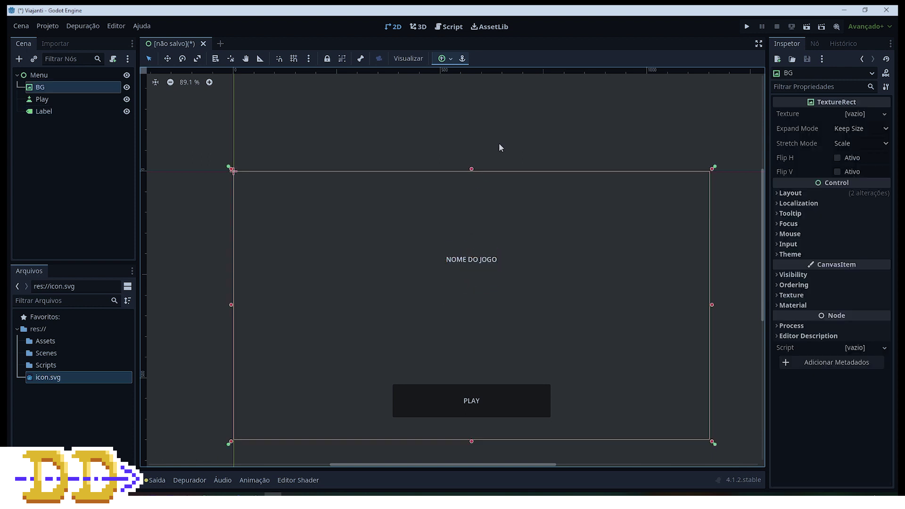
{"action": "left_click", "coordinate": [499, 143]}
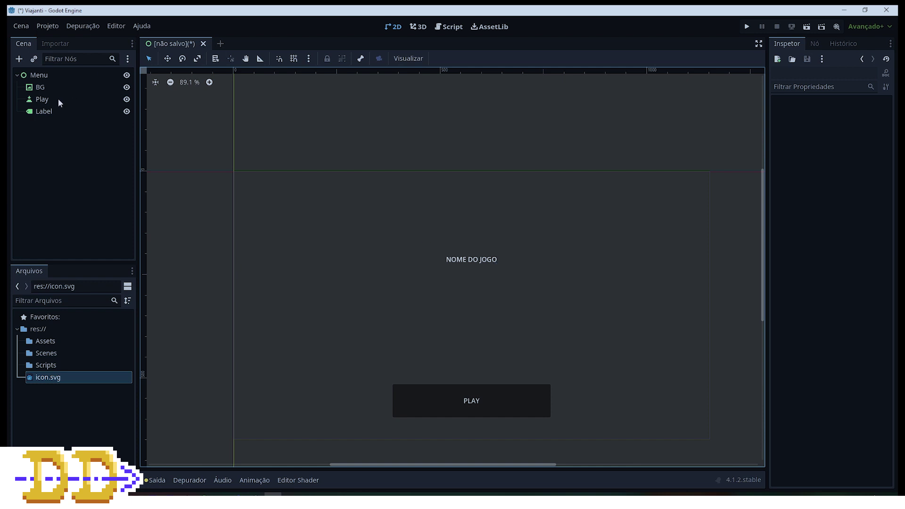
Add a TextureRect child node under Menu.
{"action": "left_click", "coordinate": [54, 74]}
{"action": "right_click", "coordinate": [56, 74]}
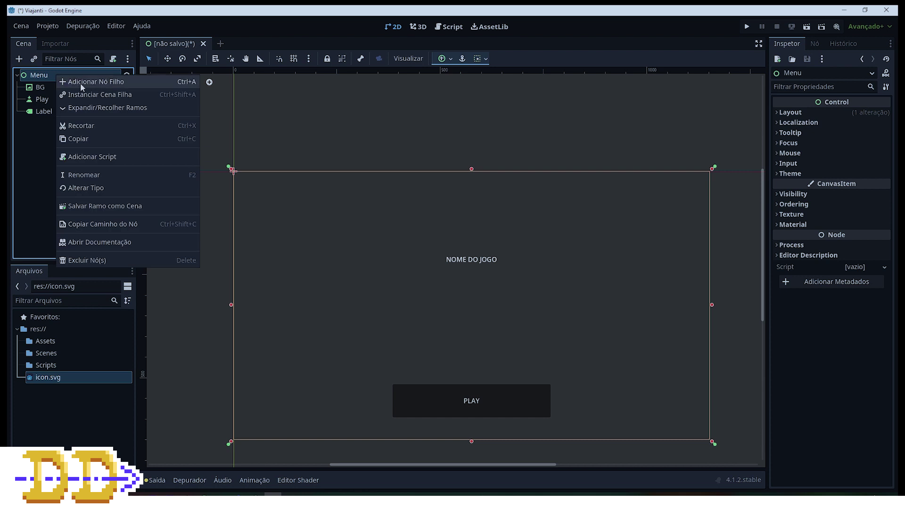
{"action": "left_click", "coordinate": [80, 83]}
{"action": "type", "text": "tex"}
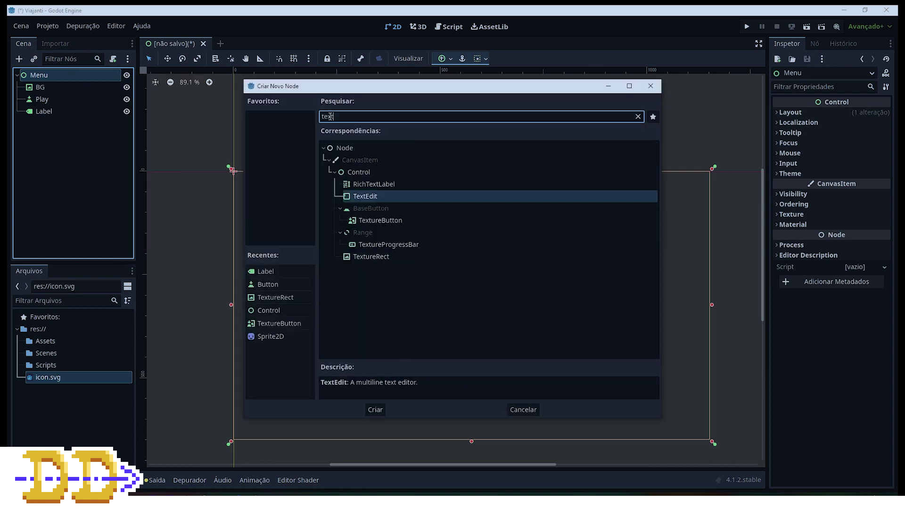
{"action": "type", "text": "ture"}
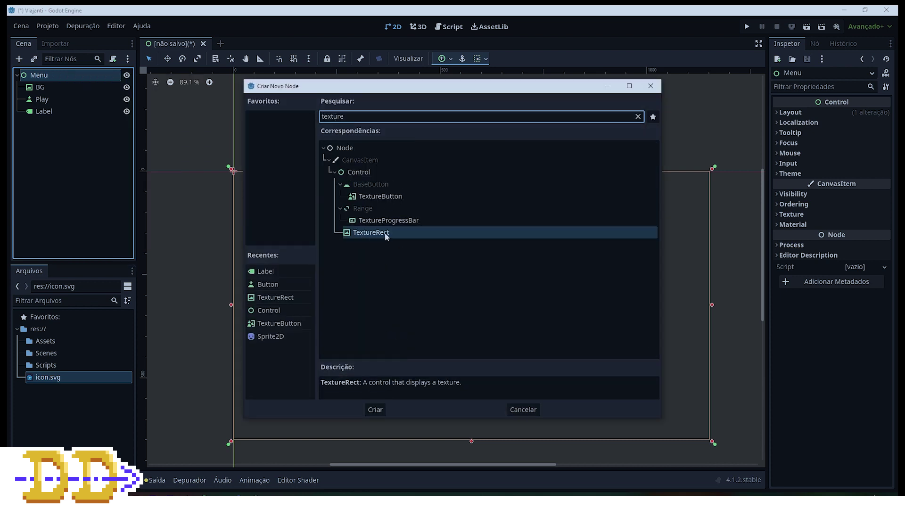
{"action": "double_click", "coordinate": [386, 232]}
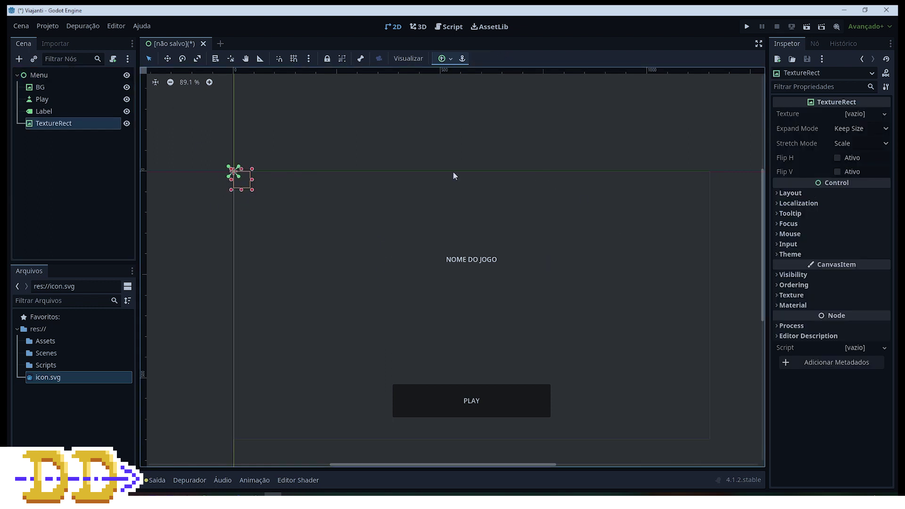
Centre the TextureRect with the Center anchor preset and enlarge it around the title area.
{"action": "left_click", "coordinate": [442, 59]}
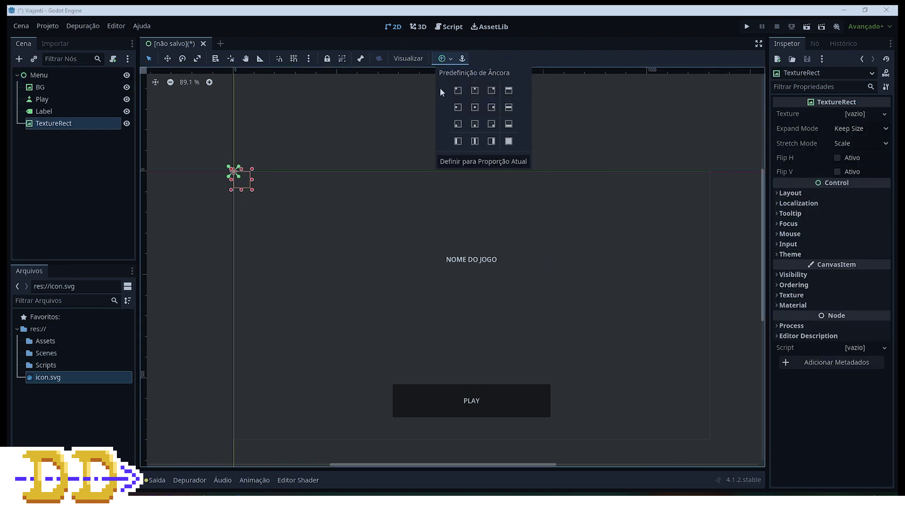
{"action": "left_click", "coordinate": [475, 107]}
{"action": "left_click", "coordinate": [464, 297]}
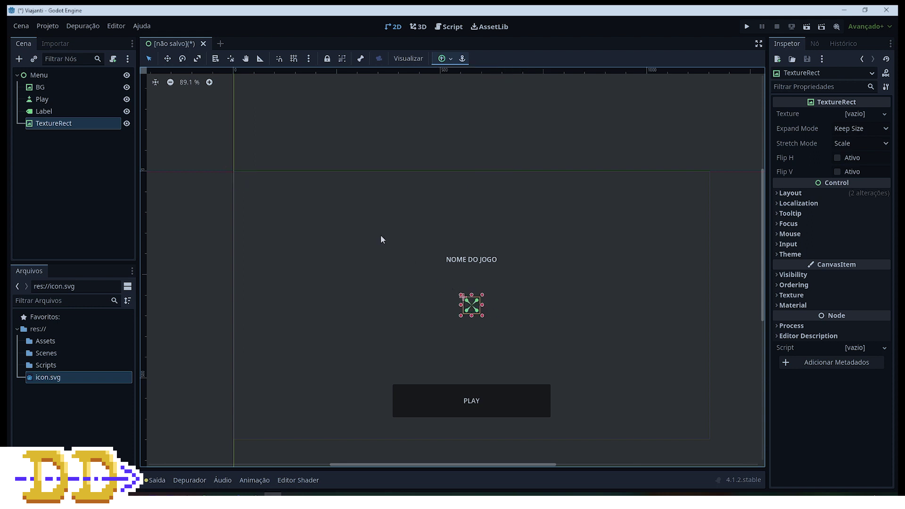
{"action": "left_click_drag", "start_coordinate": [462, 295], "coordinate": [342, 204]}
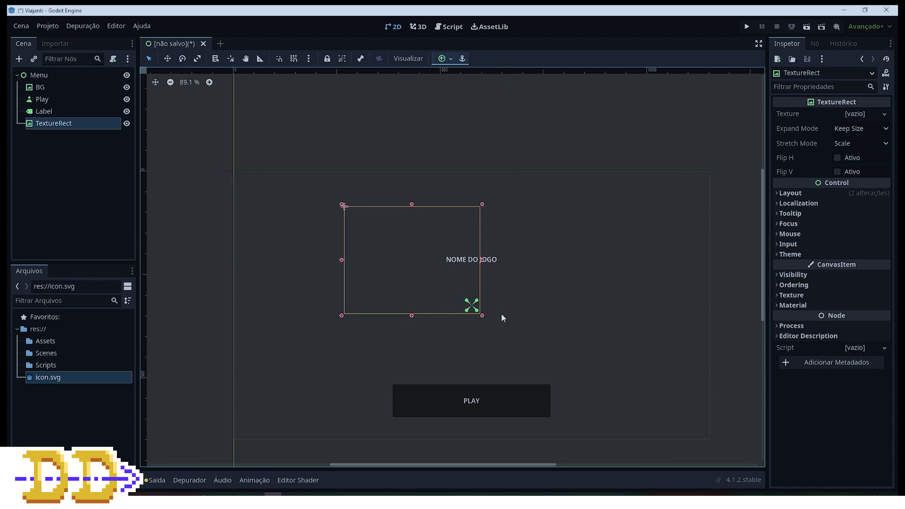
{"action": "left_click_drag", "start_coordinate": [482, 316], "coordinate": [613, 360]}
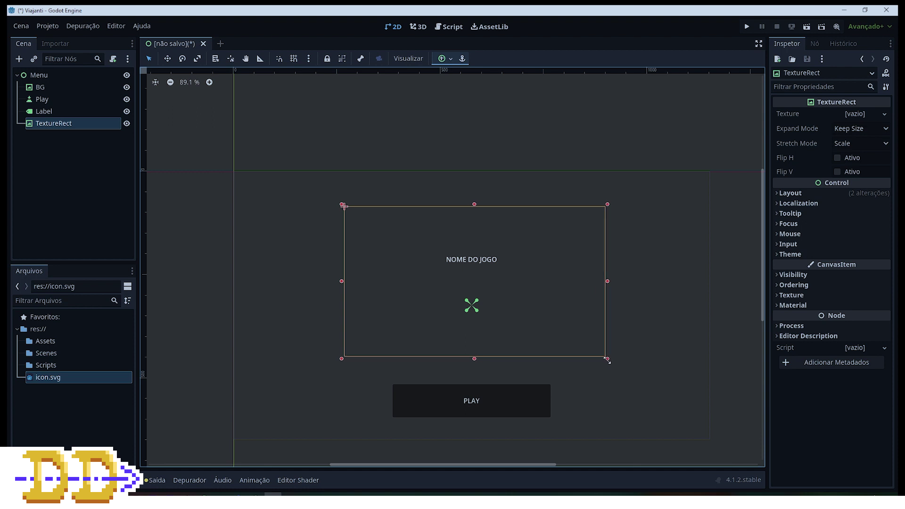
Delete the NOME DO JOGO label and select the TextureRect to rename it Tittle.
{"action": "left_click", "coordinate": [470, 259]}
{"action": "key", "text": "Delete"}
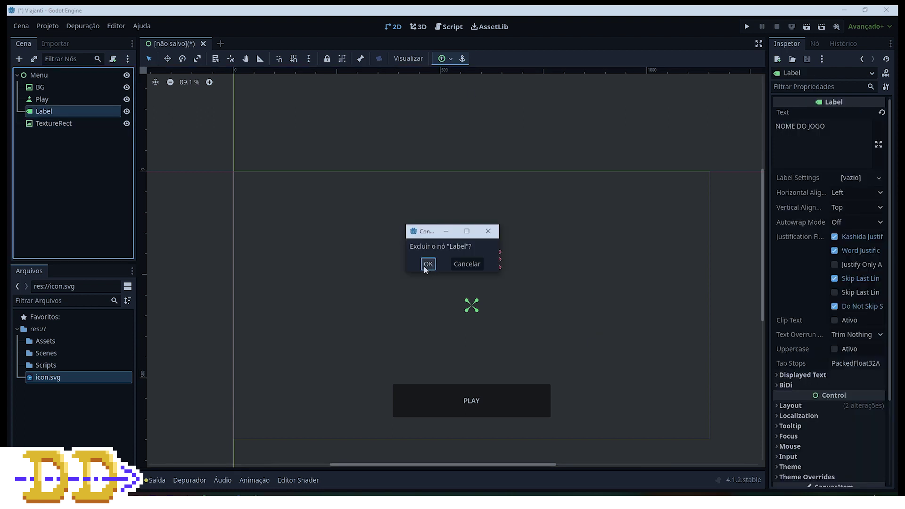
{"action": "left_click", "coordinate": [428, 264]}
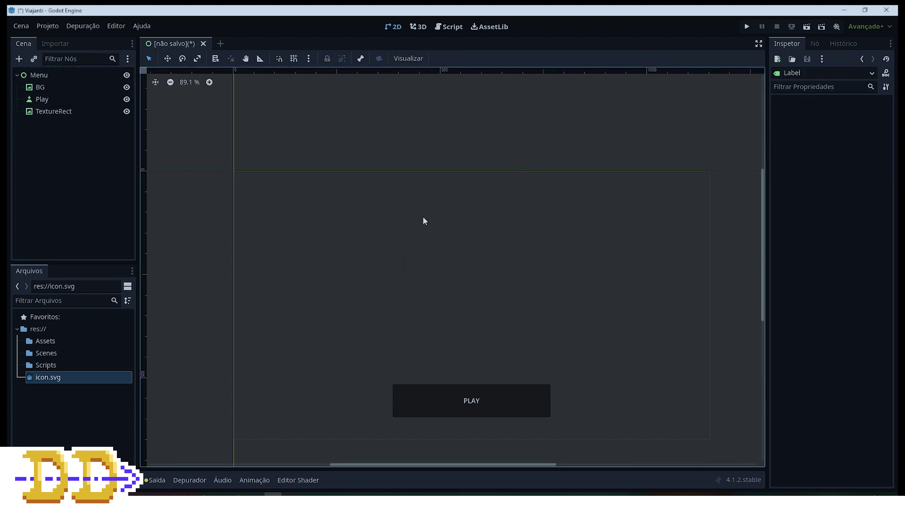
{"action": "left_click", "coordinate": [60, 111]}
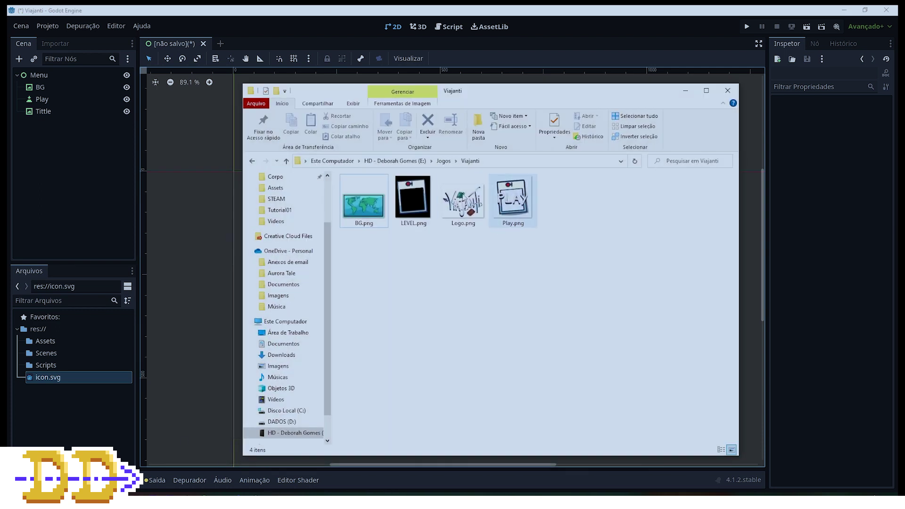
Import BG.png, LEVEL.png, Logo.png and Play.png from Explorer into res://Assets.
{"action": "mouse_move", "coordinate": [585, 240]}
{"action": "left_mouse_down"}
{"action": "mouse_move", "coordinate": [385, 206]}
{"action": "mouse_move", "coordinate": [46, 319]}
{"action": "left_mouse_up"}
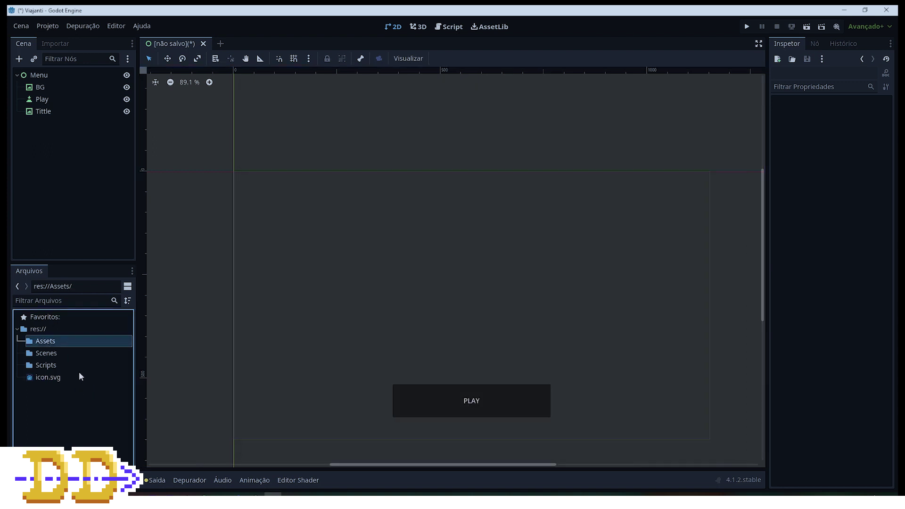
{"action": "left_click_drag", "start_coordinate": [79, 372], "coordinate": [56, 390]}
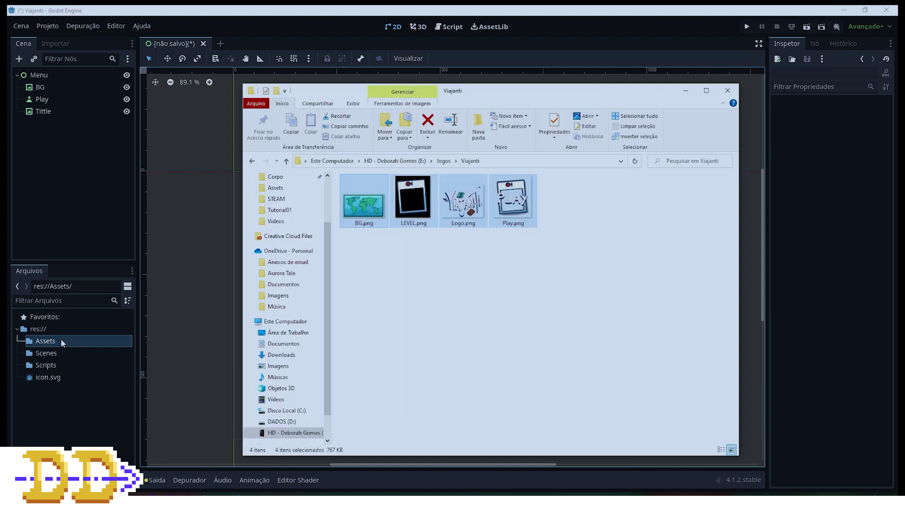
{"action": "mouse_move", "coordinate": [362, 205]}
{"action": "left_mouse_down"}
{"action": "mouse_move", "coordinate": [48, 349]}
{"action": "mouse_move", "coordinate": [47, 342]}
{"action": "left_mouse_up"}
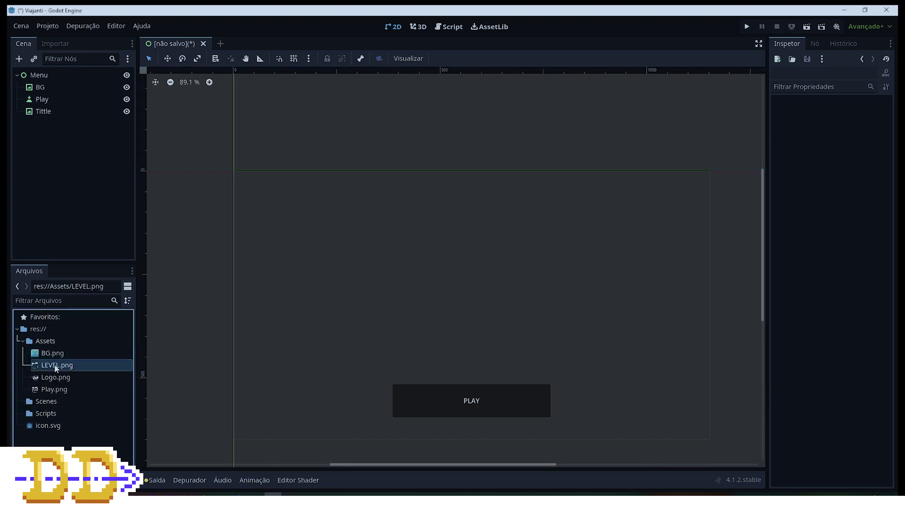
{"action": "left_click", "coordinate": [59, 380]}
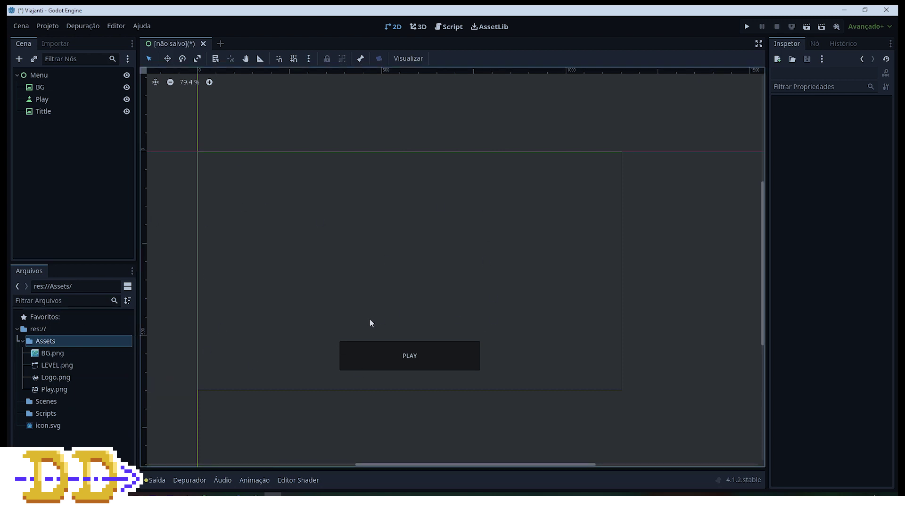
Give the BG node the BG.png texture with Expand Mode set to Ignore Size.
{"action": "left_click", "coordinate": [47, 87]}
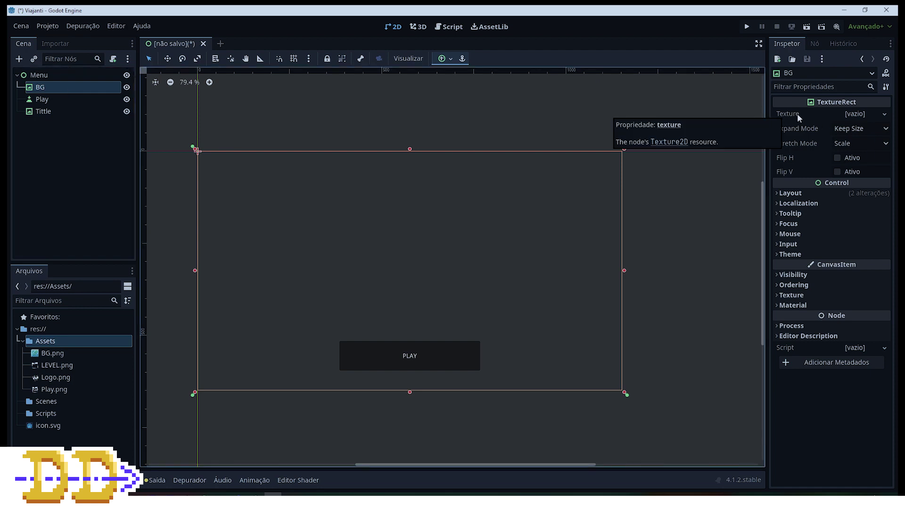
{"action": "left_click_drag", "start_coordinate": [65, 354], "coordinate": [869, 122]}
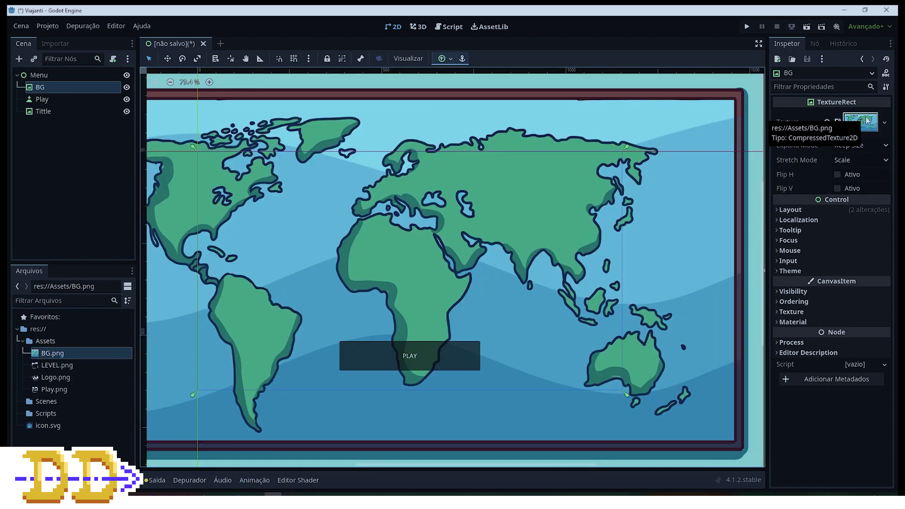
{"action": "scroll", "coordinate": [279, 211], "scroll_direction": "down", "scroll_amount": 1}
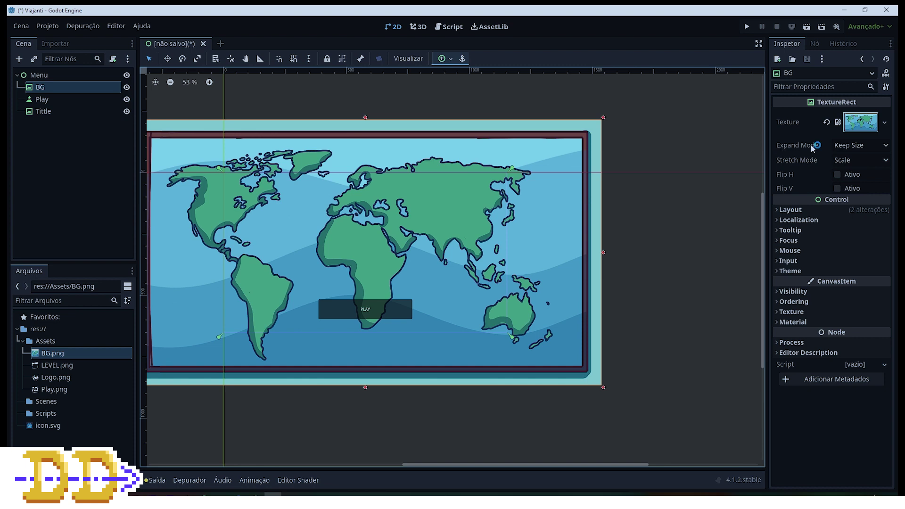
{"action": "left_click", "coordinate": [846, 147]}
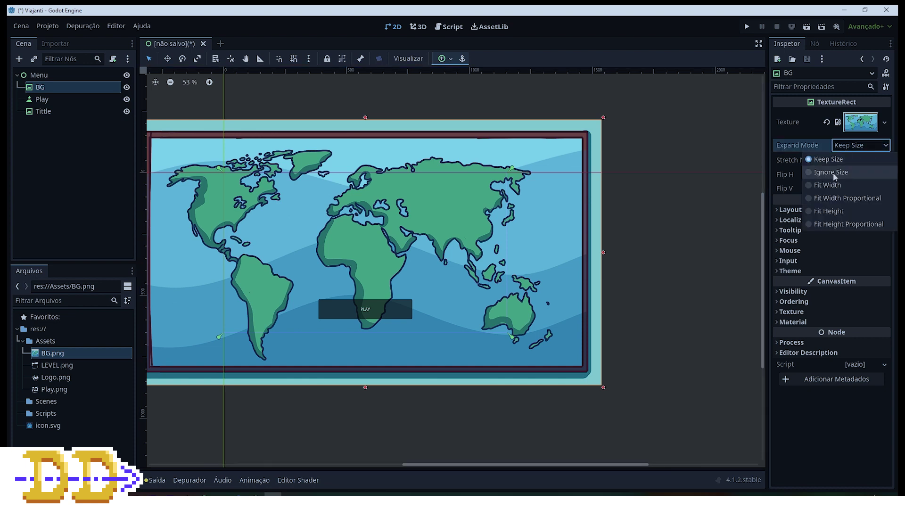
{"action": "left_click", "coordinate": [831, 173]}
{"action": "scroll", "coordinate": [307, 238], "scroll_direction": "up", "scroll_amount": 2}
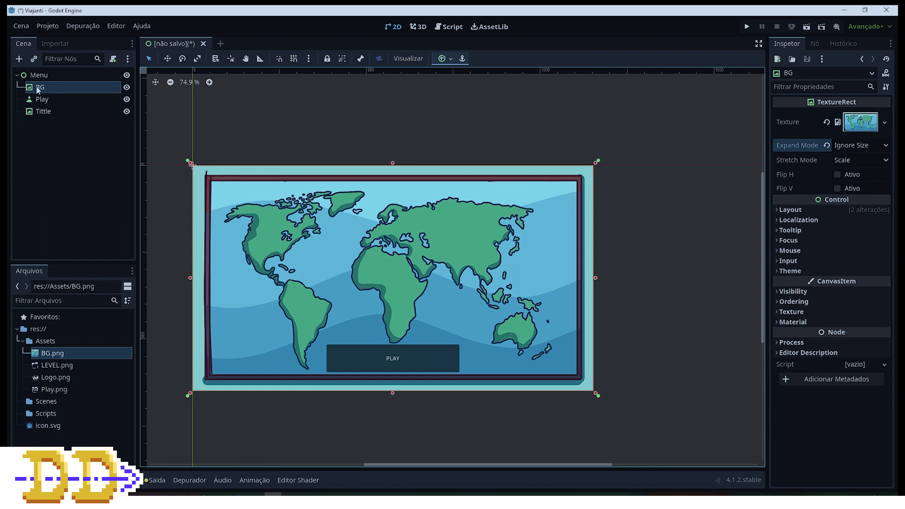
{"action": "left_click", "coordinate": [65, 111]}
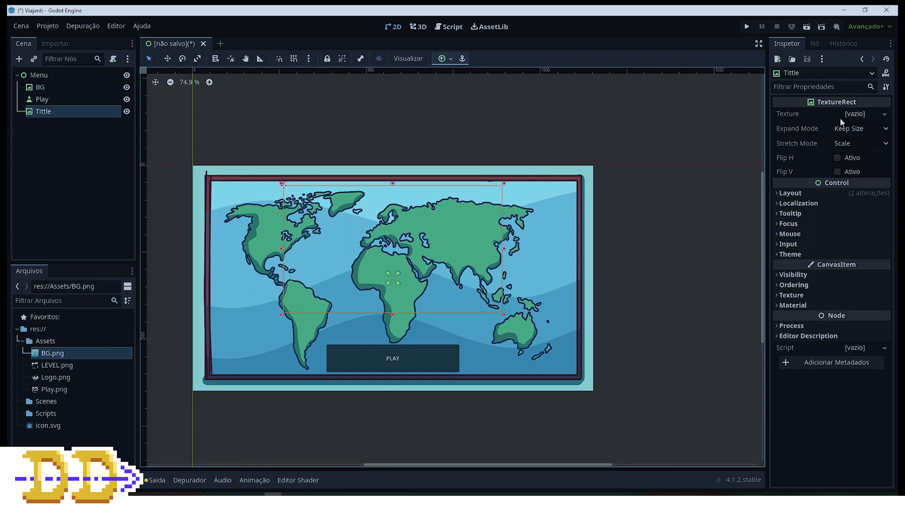
Set Logo.png as Tittle's texture with Expand Mode Ignore Size, undoing the last resize.
{"action": "left_click_drag", "start_coordinate": [53, 378], "coordinate": [856, 119]}
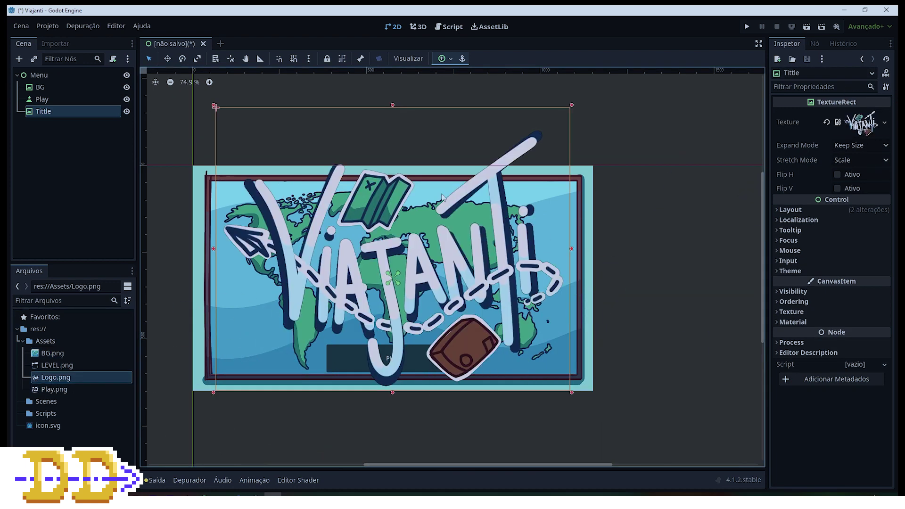
{"action": "left_click", "coordinate": [855, 146]}
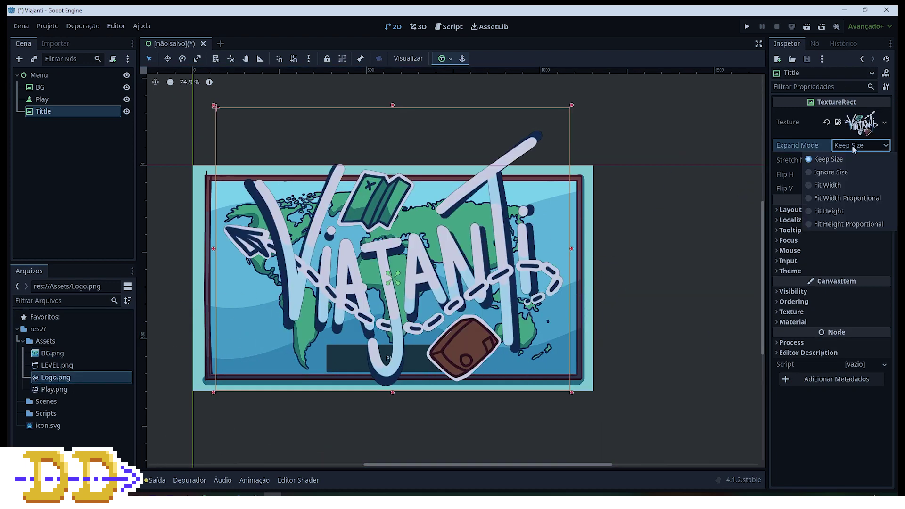
{"action": "left_click", "coordinate": [819, 174]}
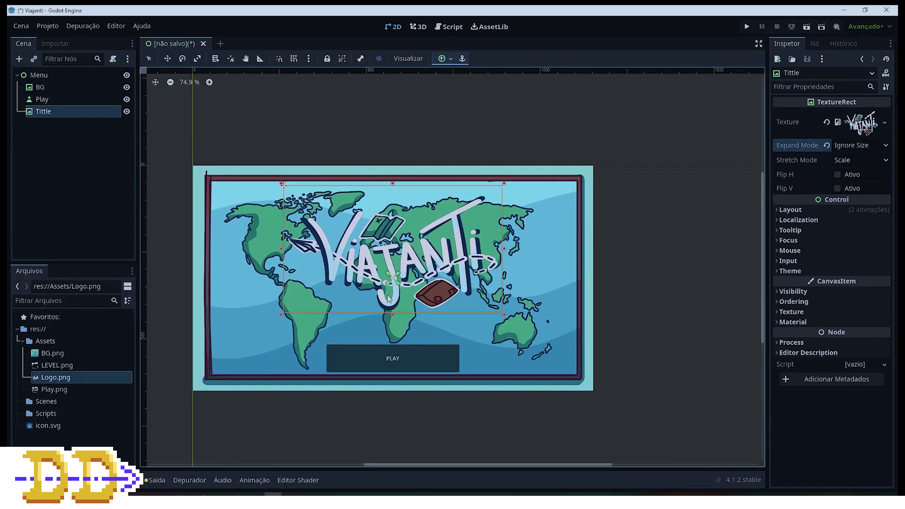
{"action": "key", "text": "ctrl+z"}
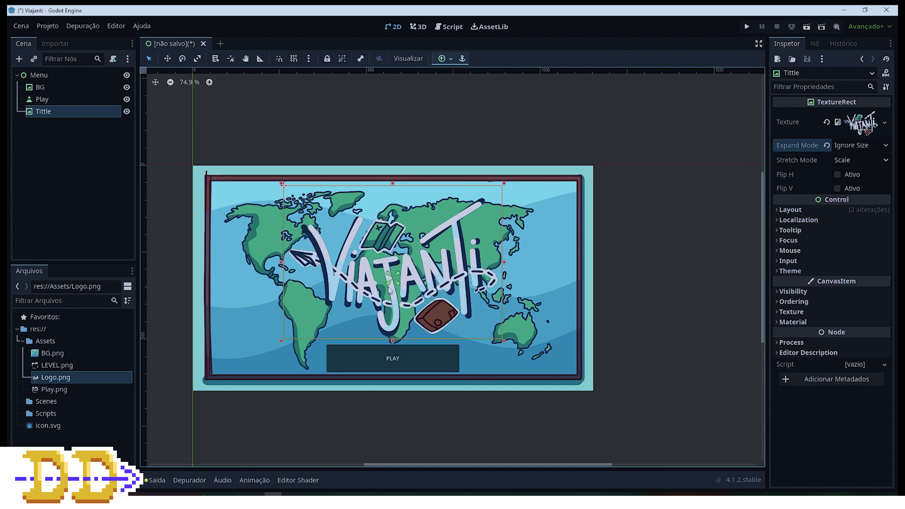
{"action": "key", "text": "Escape"}
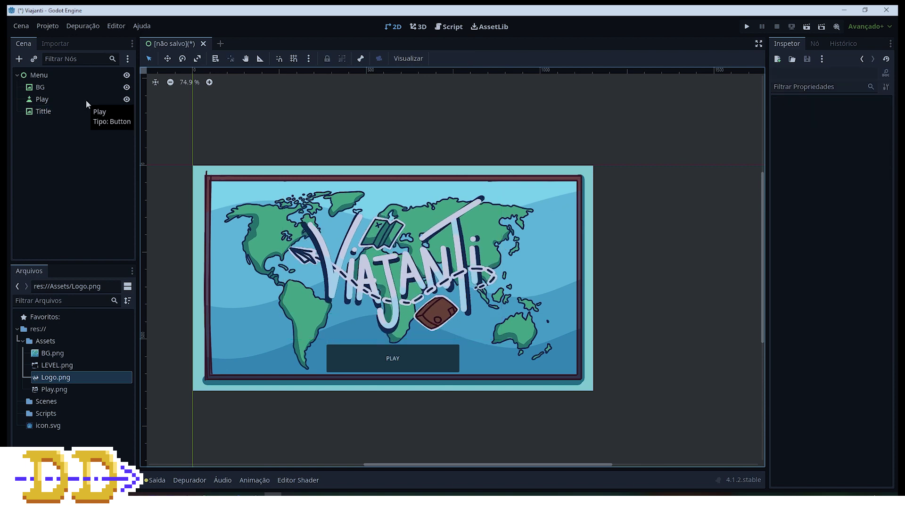
Make the Play button flat and clear its PLAY text.
{"action": "left_click", "coordinate": [86, 100]}
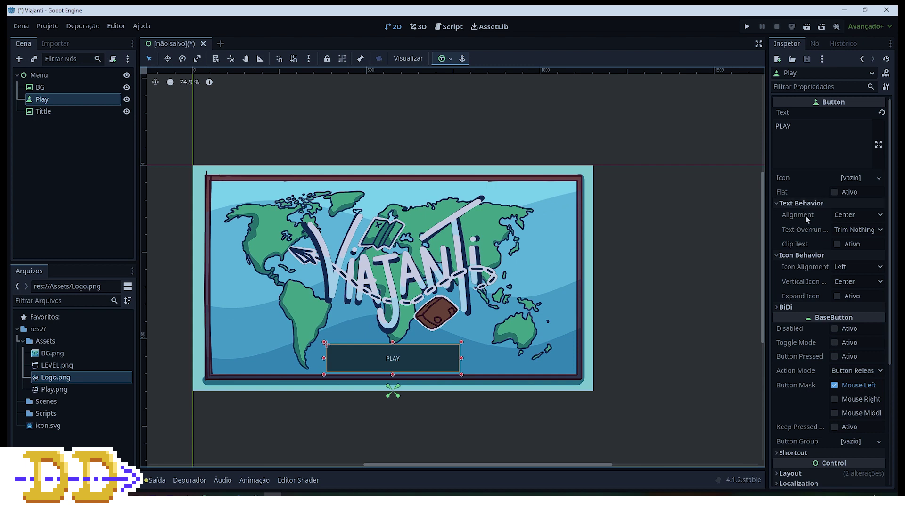
{"action": "left_click", "coordinate": [836, 194]}
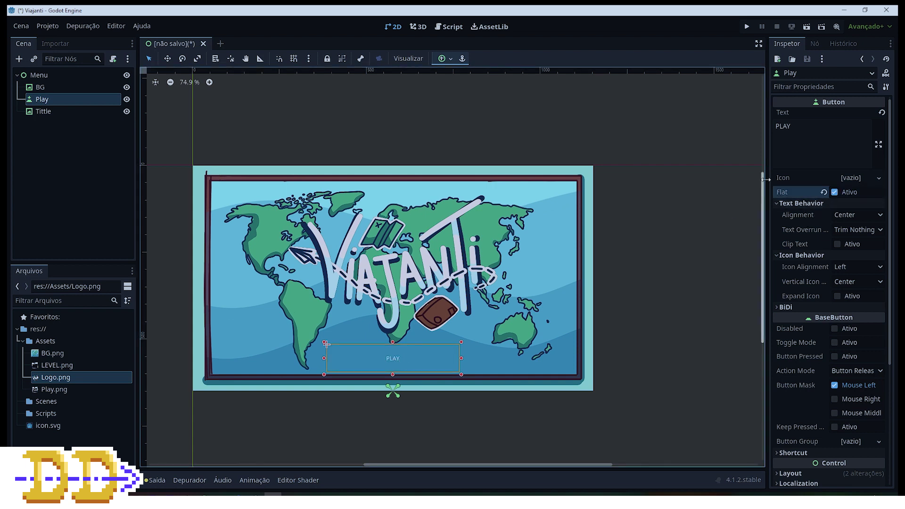
{"action": "left_click", "coordinate": [801, 125]}
{"action": "key", "text": "ctrl+a"}
{"action": "key", "text": "BackSpace"}
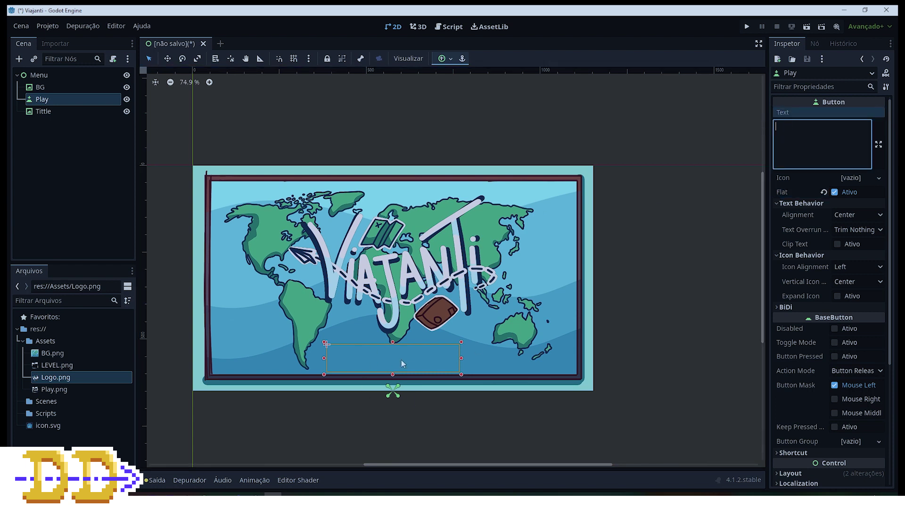
Use Play.png as the button's icon, centre-aligned with Expand Icon enabled.
{"action": "left_click", "coordinate": [49, 390]}
{"action": "left_click_drag", "start_coordinate": [77, 395], "coordinate": [858, 185]}
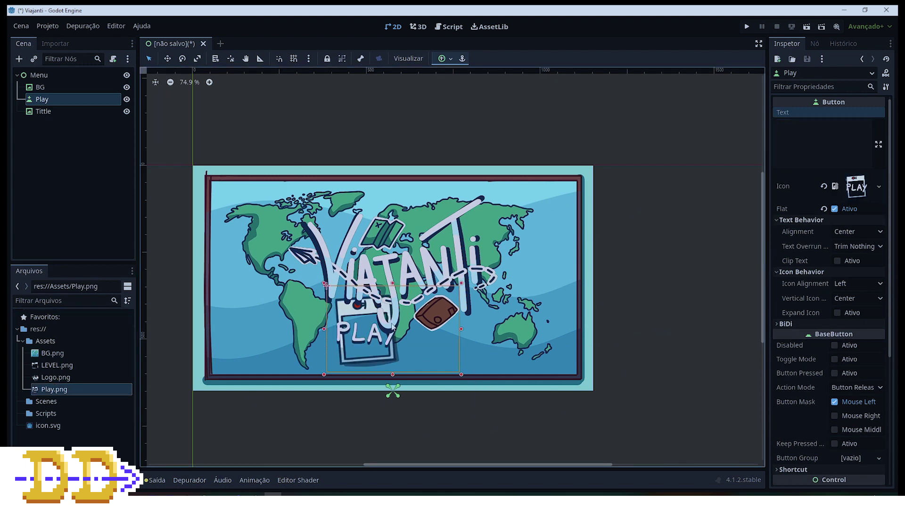
{"action": "left_click", "coordinate": [801, 219]}
{"action": "left_click", "coordinate": [807, 232]}
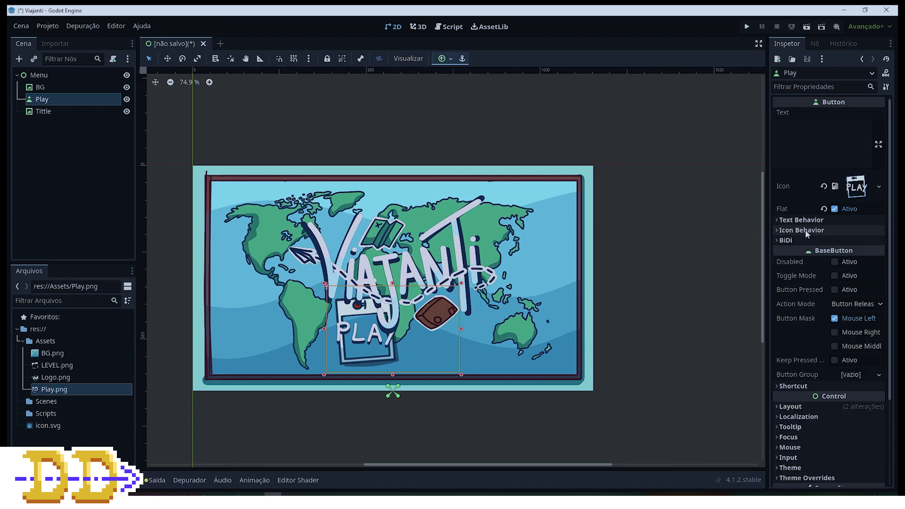
{"action": "left_click", "coordinate": [807, 231]}
{"action": "left_click", "coordinate": [854, 242]}
{"action": "left_click", "coordinate": [841, 270]}
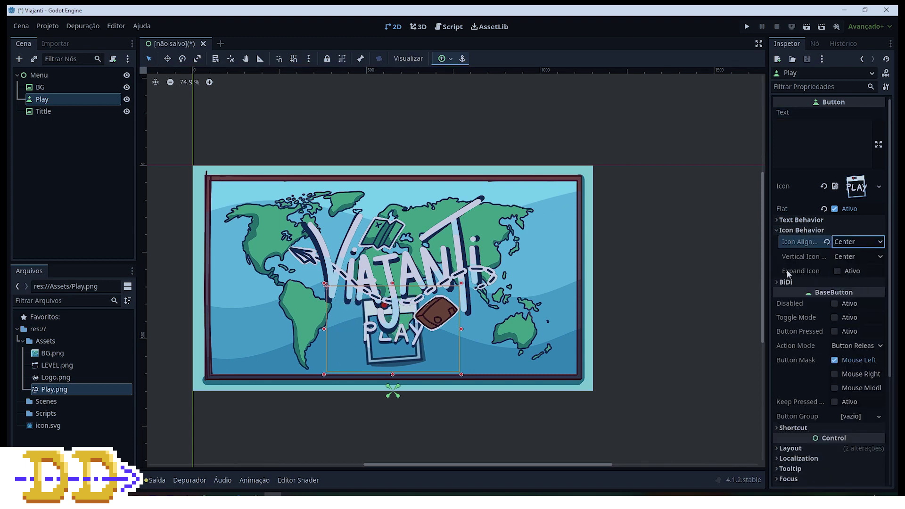
{"action": "left_click", "coordinate": [837, 271]}
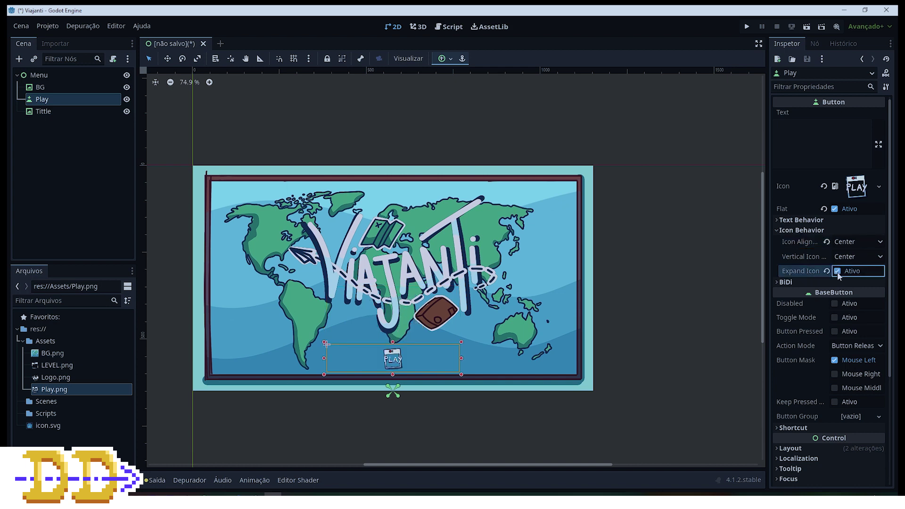
Resize the Play button and move it to the bottom centre of the map.
{"action": "left_click_drag", "start_coordinate": [393, 342], "coordinate": [396, 332]}
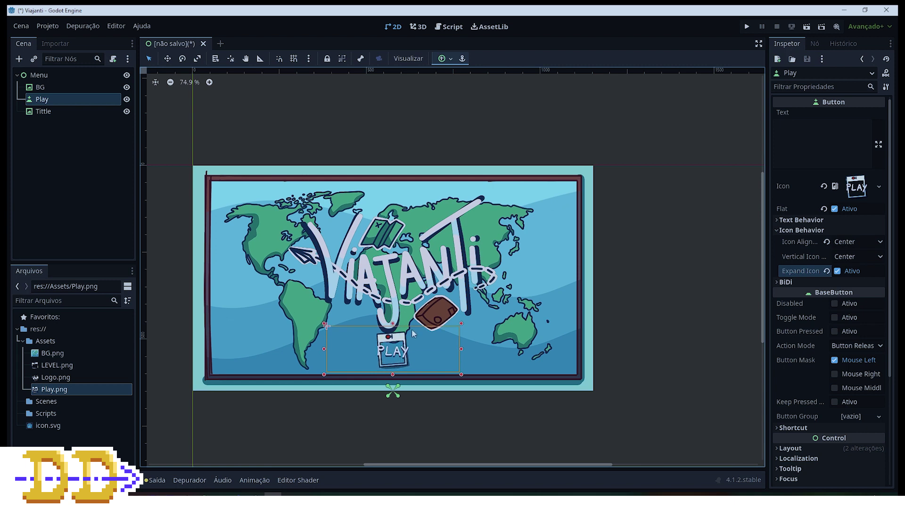
{"action": "left_click", "coordinate": [397, 364]}
{"action": "left_click_drag", "start_coordinate": [394, 374], "coordinate": [393, 387]}
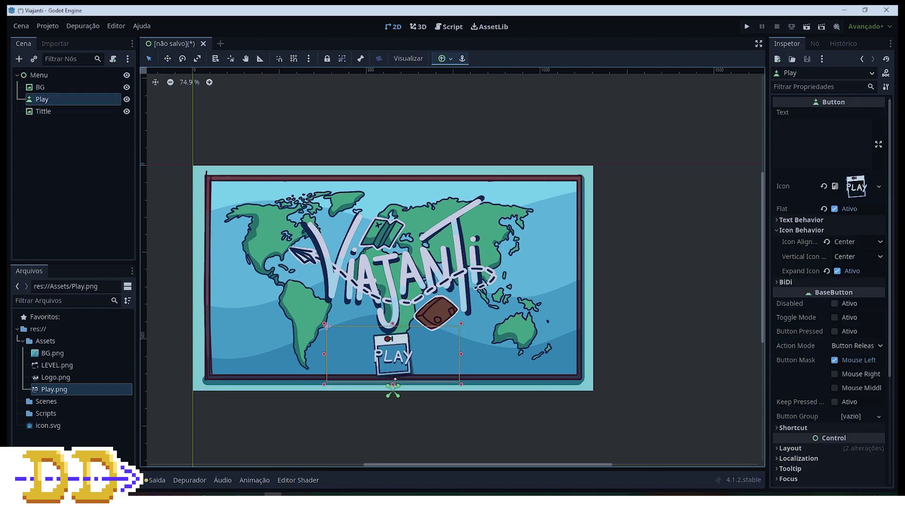
{"action": "mouse_move", "coordinate": [461, 355]}
{"action": "left_mouse_down"}
{"action": "mouse_move", "coordinate": [372, 361]}
{"action": "mouse_move", "coordinate": [387, 366]}
{"action": "left_mouse_up"}
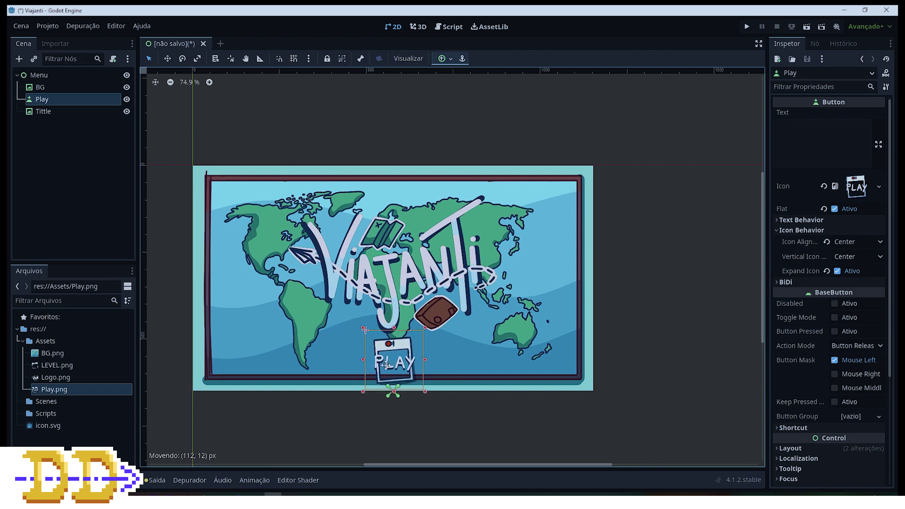
{"action": "left_click", "coordinate": [453, 436]}
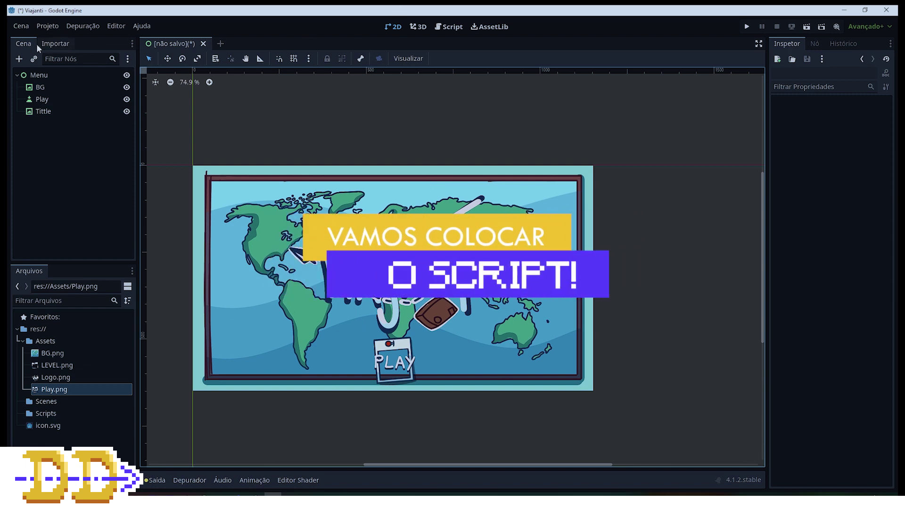
Attach a new GDScript saved as res://Scripts/Menu.gd to the Menu node.
{"action": "left_click", "coordinate": [71, 76]}
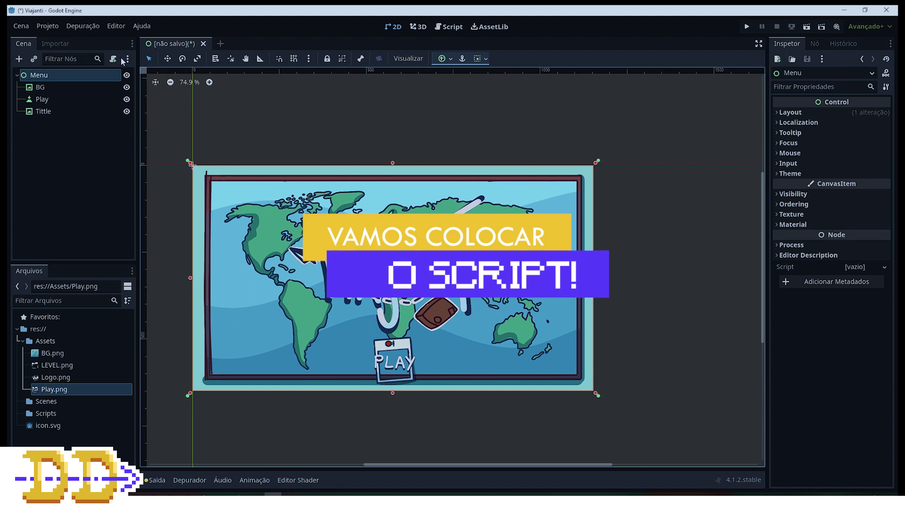
{"action": "left_click", "coordinate": [332, 140]}
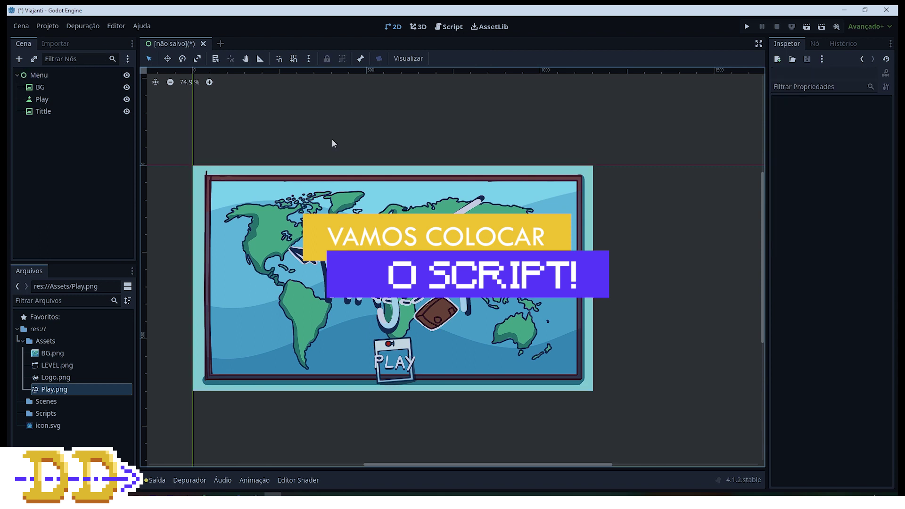
{"action": "left_click", "coordinate": [45, 76]}
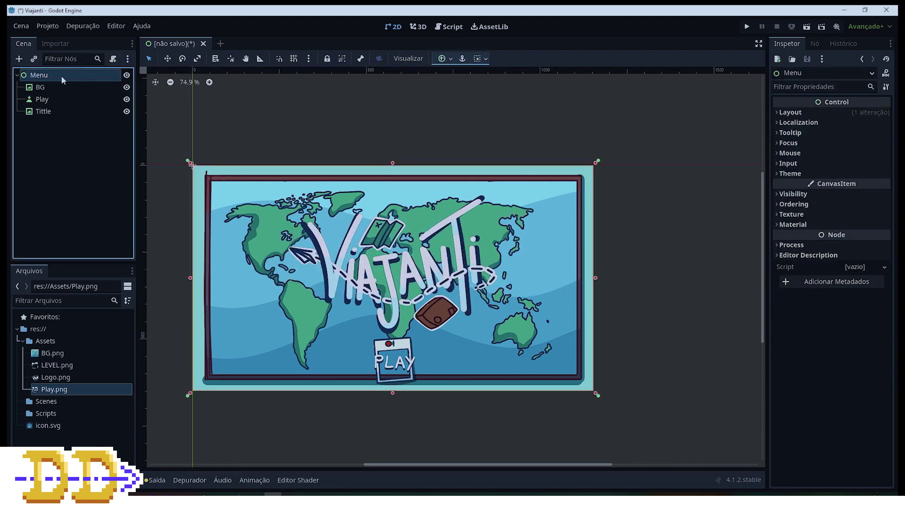
{"action": "left_click", "coordinate": [113, 59]}
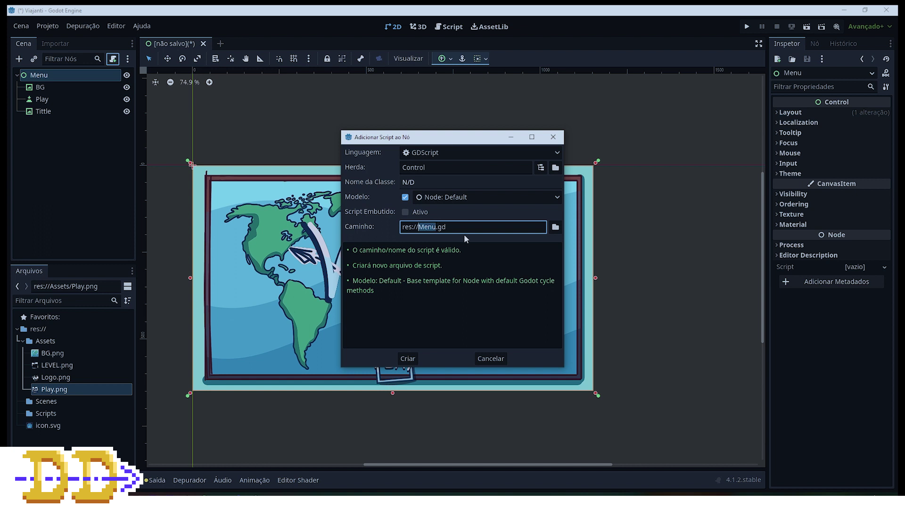
{"action": "left_click", "coordinate": [555, 227]}
{"action": "double_click", "coordinate": [414, 150]}
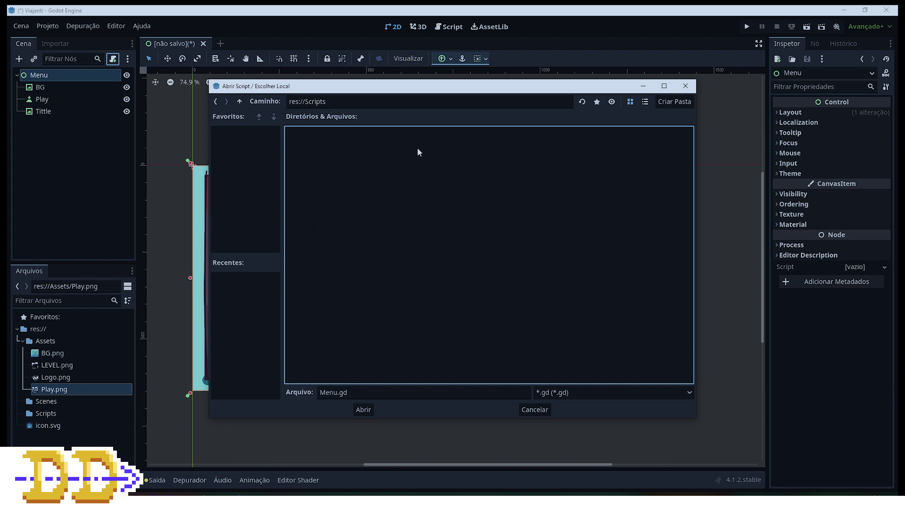
{"action": "left_click", "coordinate": [365, 409]}
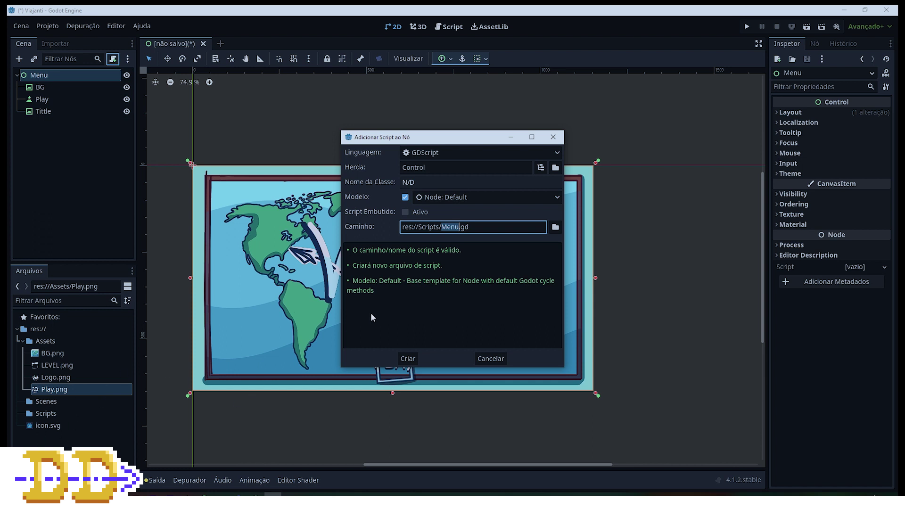
{"action": "left_click", "coordinate": [419, 358]}
{"action": "left_click_drag", "start_coordinate": [389, 233], "coordinate": [167, 35]}
{"action": "left_click", "coordinate": [305, 234]}
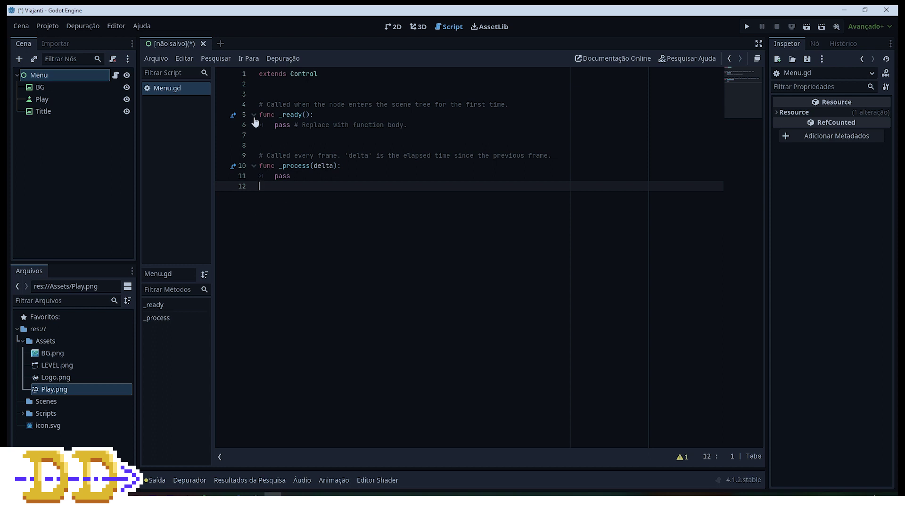
Delete blank line 7 between _ready and _process in Menu.gd.
{"action": "left_click", "coordinate": [253, 115]}
{"action": "left_click", "coordinate": [254, 115]}
{"action": "left_click_drag", "start_coordinate": [407, 125], "coordinate": [243, 118]}
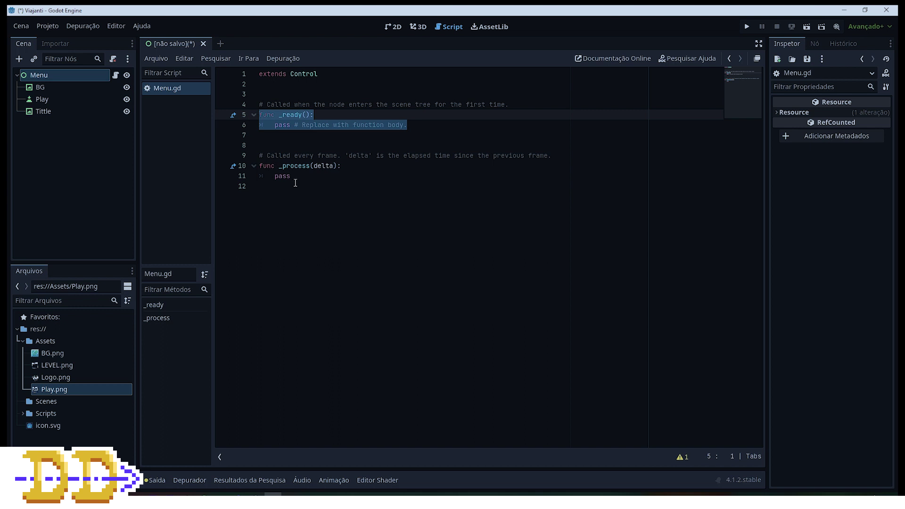
{"action": "left_click_drag", "start_coordinate": [290, 176], "coordinate": [247, 171]}
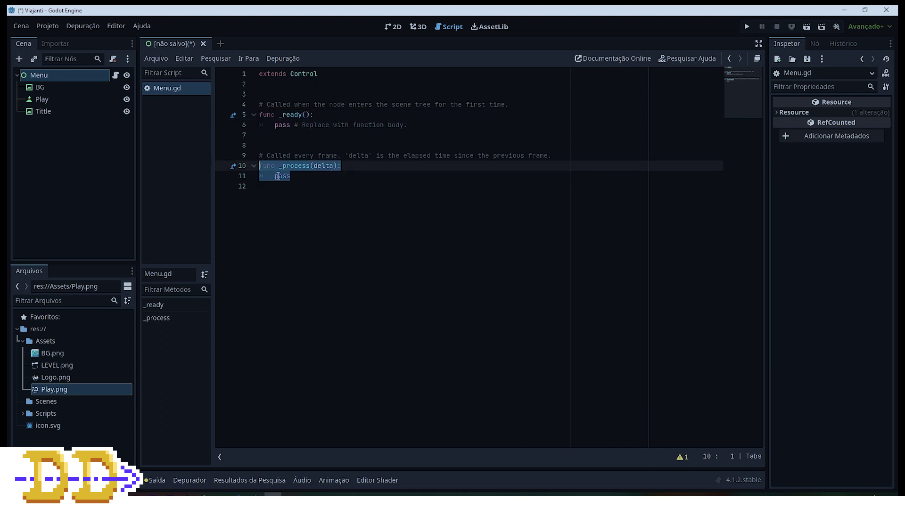
{"action": "left_click", "coordinate": [282, 140]}
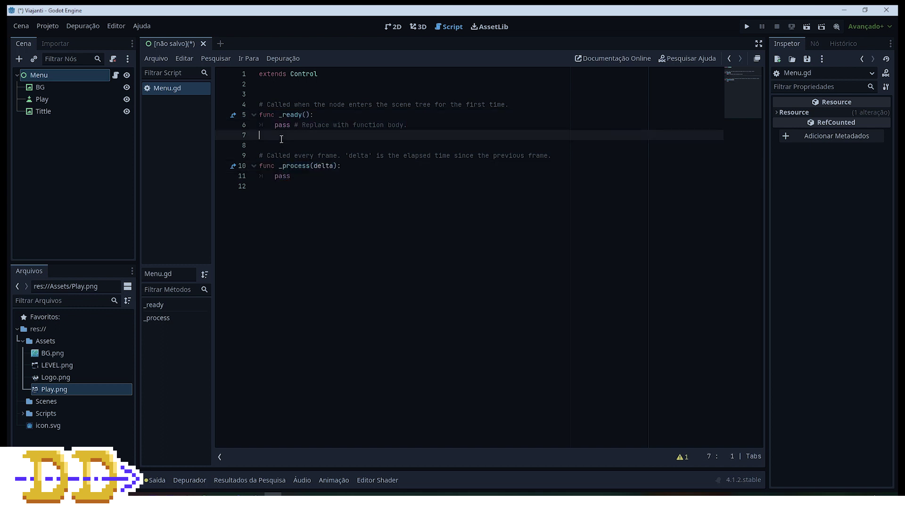
{"action": "key", "text": "BackSpace"}
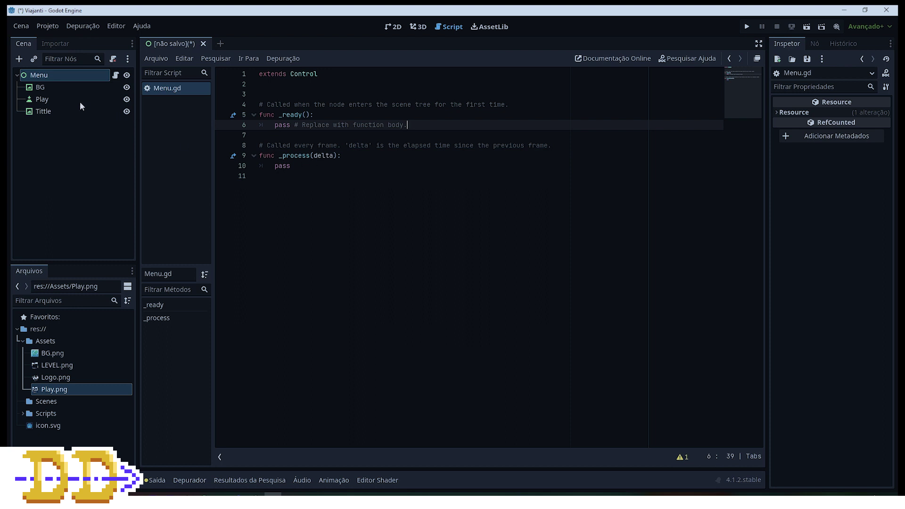
{"action": "left_click", "coordinate": [49, 100]}
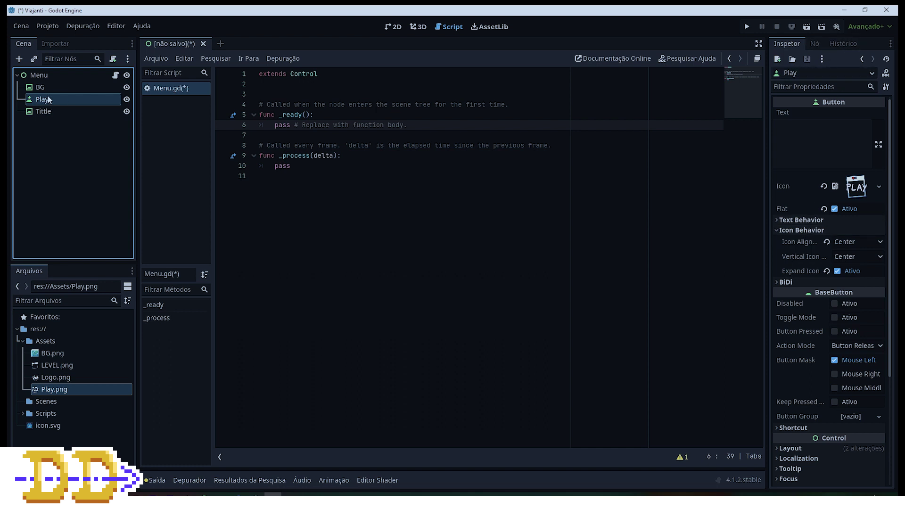
Connect the Play button's pressed() signal to Menu as _on_play_pressed.
{"action": "left_click", "coordinate": [814, 45]}
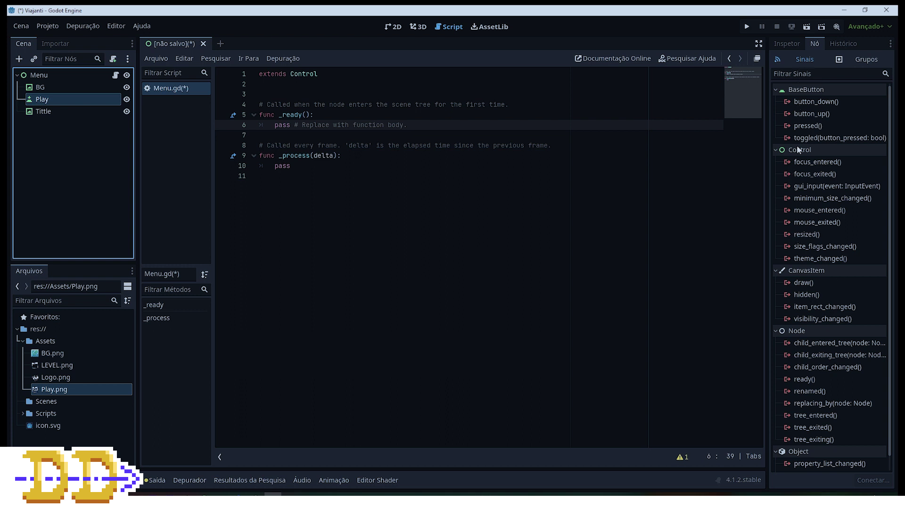
{"action": "mouse_move", "coordinate": [813, 141]}
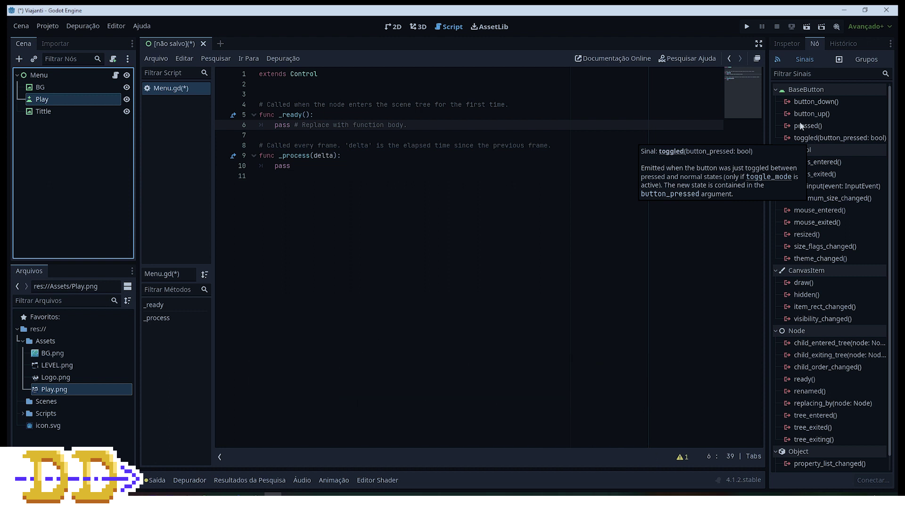
{"action": "double_click", "coordinate": [809, 126]}
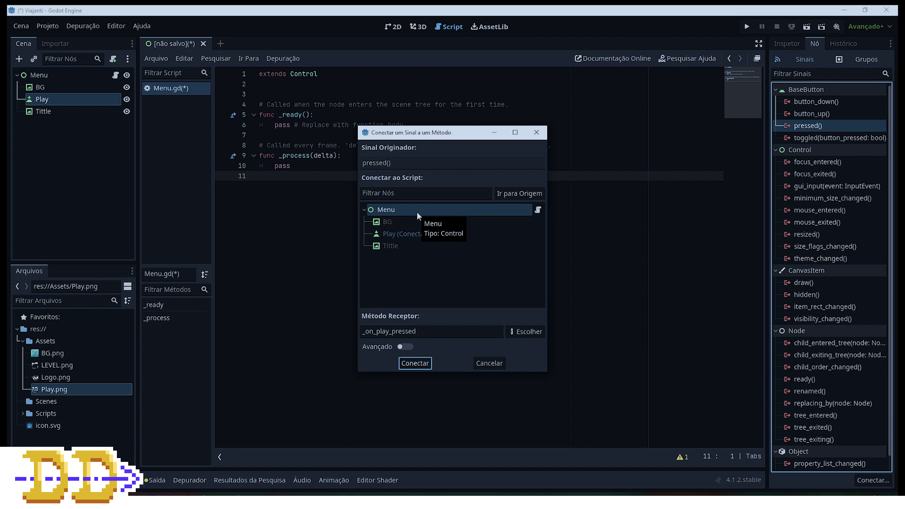
{"action": "key", "text": "Return"}
Begin a print("esta funcionando") line inside _on_play_pressed.
{"action": "left_click", "coordinate": [375, 203]}
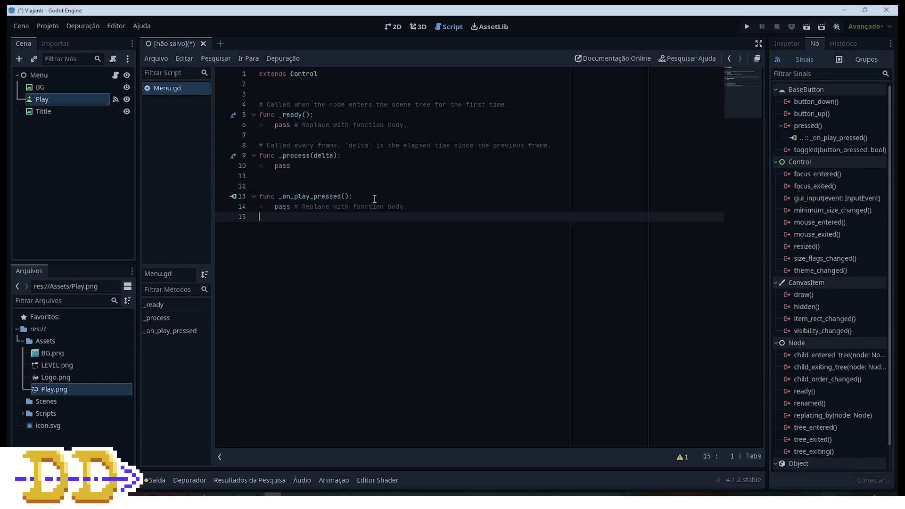
{"action": "left_click", "coordinate": [376, 195]}
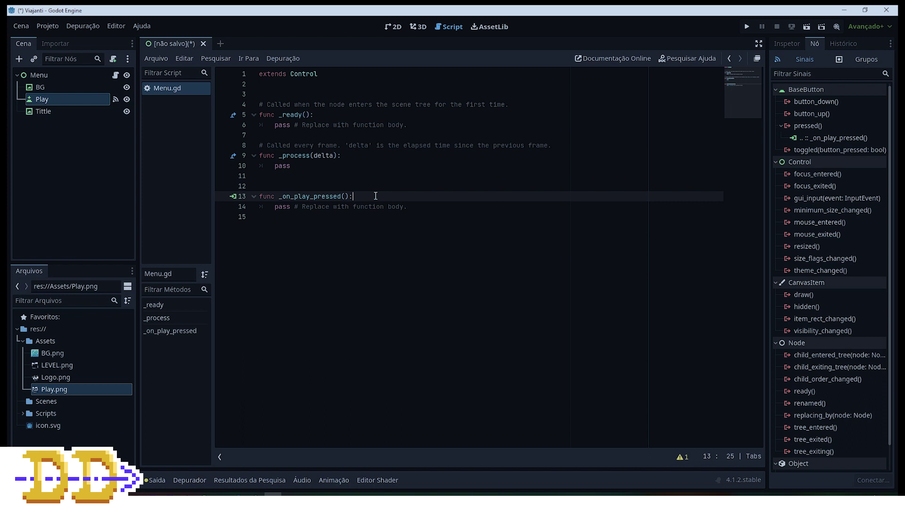
{"action": "key", "text": "Return"}
{"action": "type", "text": "pri"}
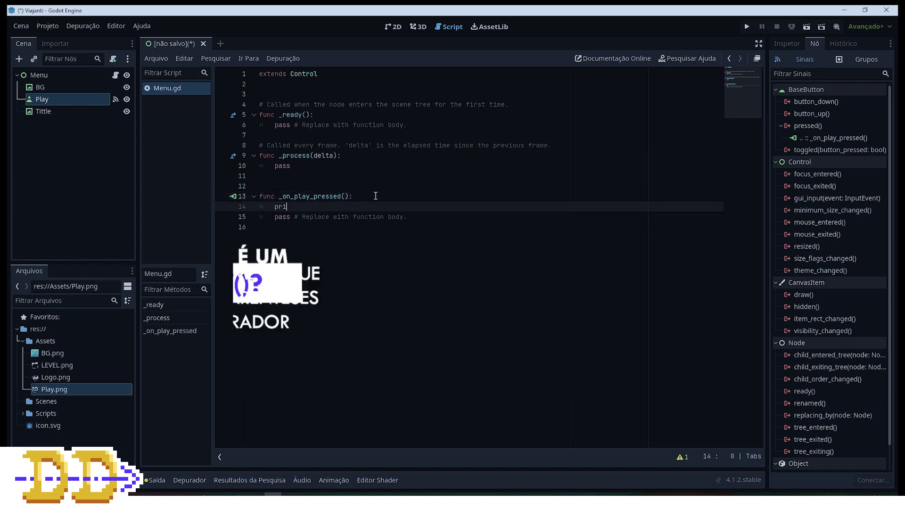
{"action": "type", "text": "nt(\"esta"}
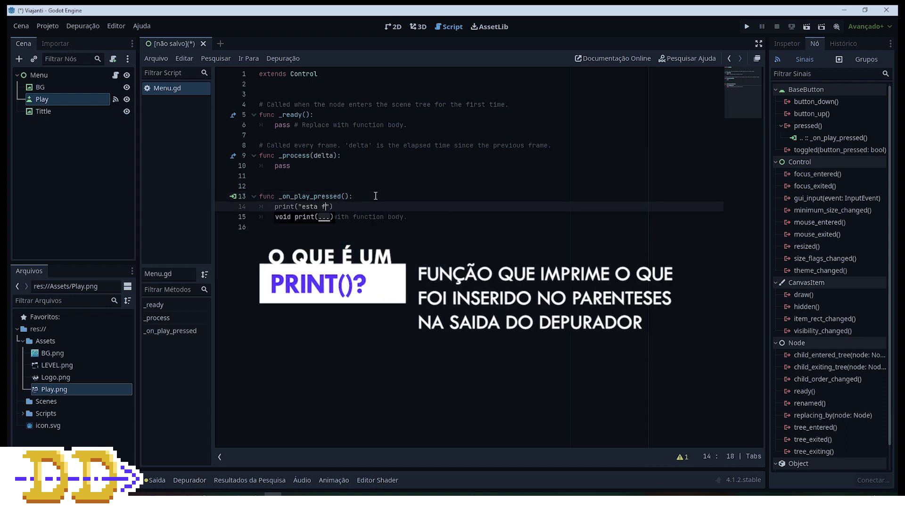
{"action": "type", "text": " funcionando"}
Finish the print line and return to the scene's 2D view.
{"action": "key", "text": "Down"}
{"action": "key", "text": "Down"}
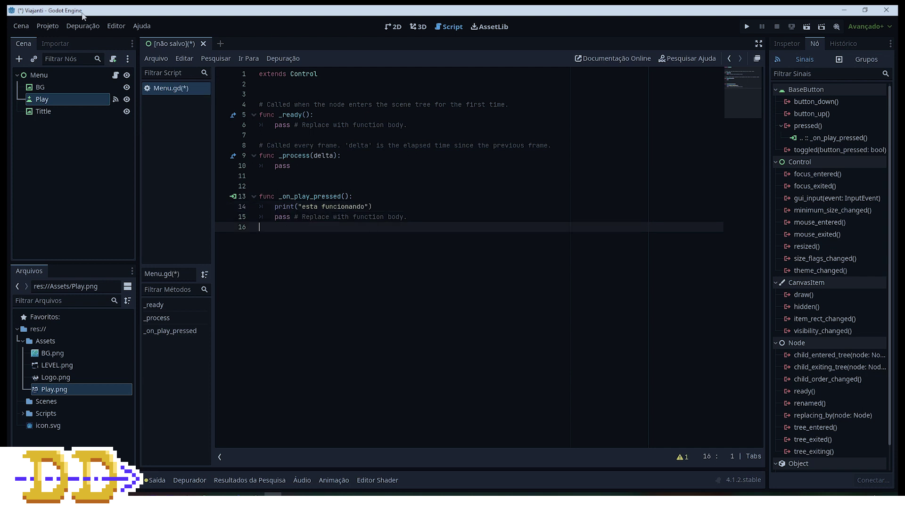
{"action": "left_click", "coordinate": [394, 27]}
{"action": "left_click", "coordinate": [689, 345]}
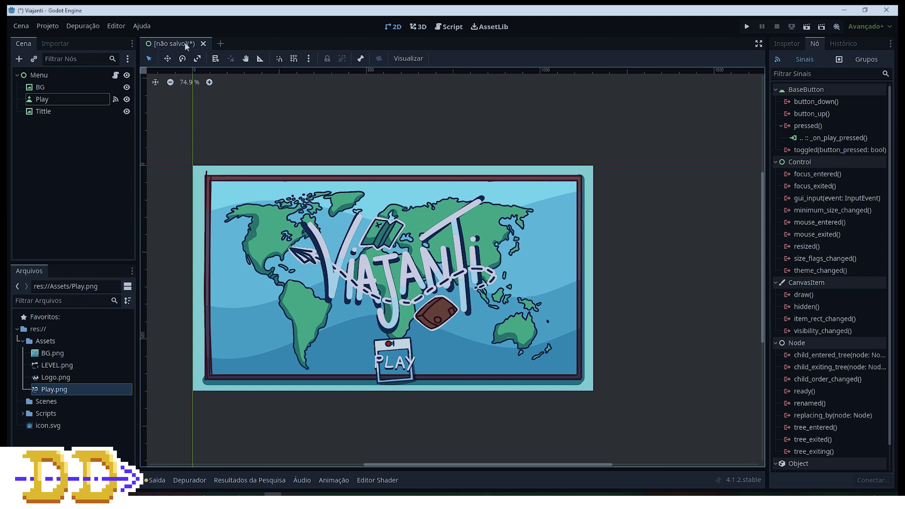
Save the scene as Menu.tscn in the res://Scenes folder.
{"action": "key", "text": "ctrl+s"}
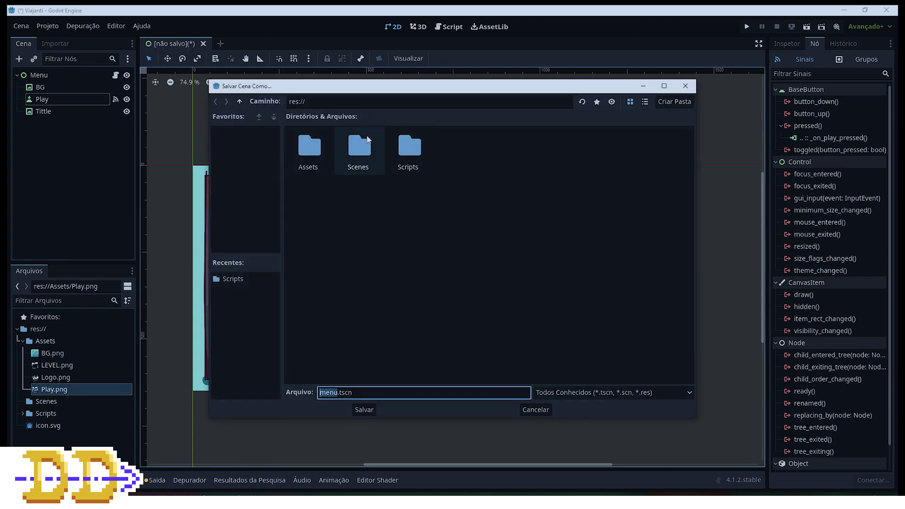
{"action": "double_click", "coordinate": [361, 142]}
{"action": "left_click", "coordinate": [327, 393]}
{"action": "key", "text": "BackSpace"}
{"action": "type", "text": "M"}
{"action": "key", "text": "Return"}
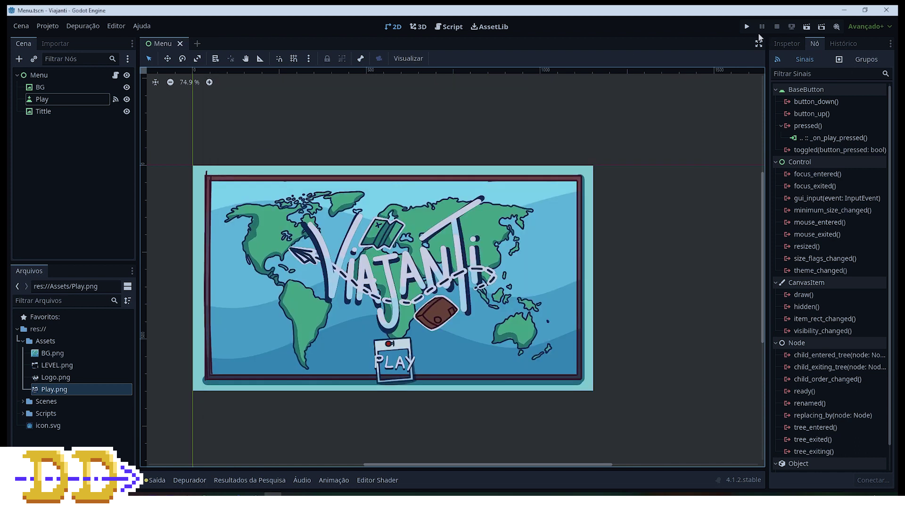
Set Scenes/Menu.tscn as the project's main scene and launch the game.
{"action": "left_click", "coordinate": [747, 28]}
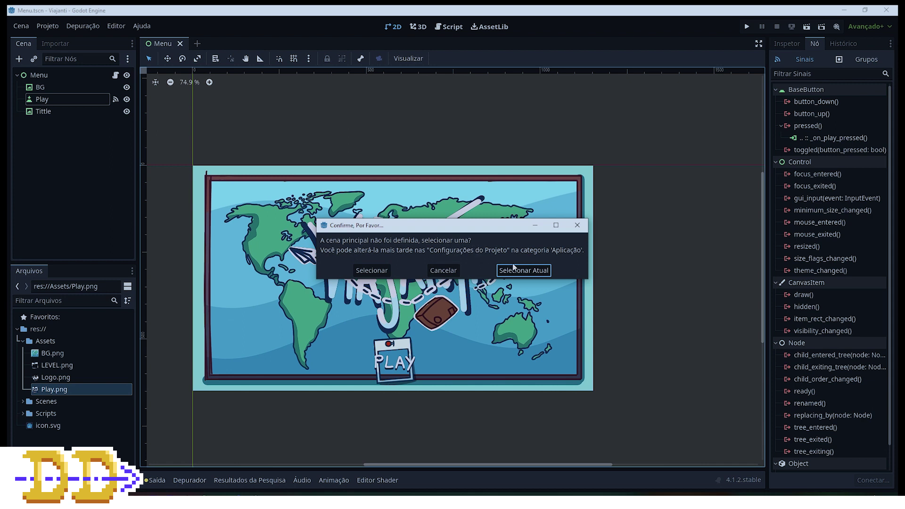
{"action": "left_click", "coordinate": [378, 271]}
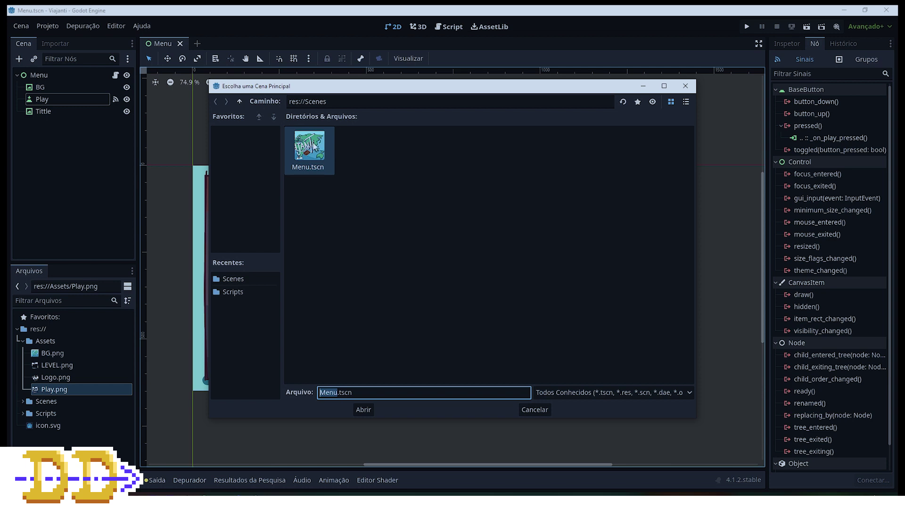
{"action": "left_click", "coordinate": [363, 410]}
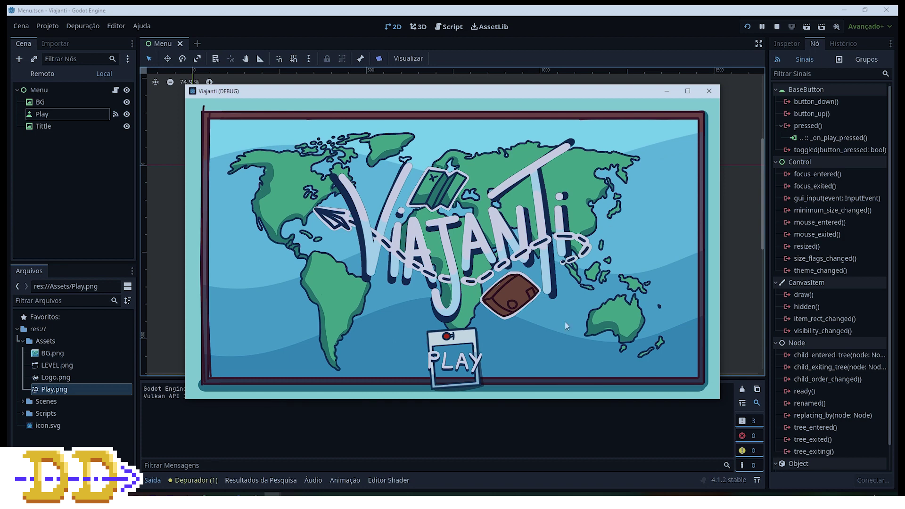
Press PLAY in the running game, confirm 'esta funcionando' in Output, then close the game.
{"action": "left_click", "coordinate": [457, 348]}
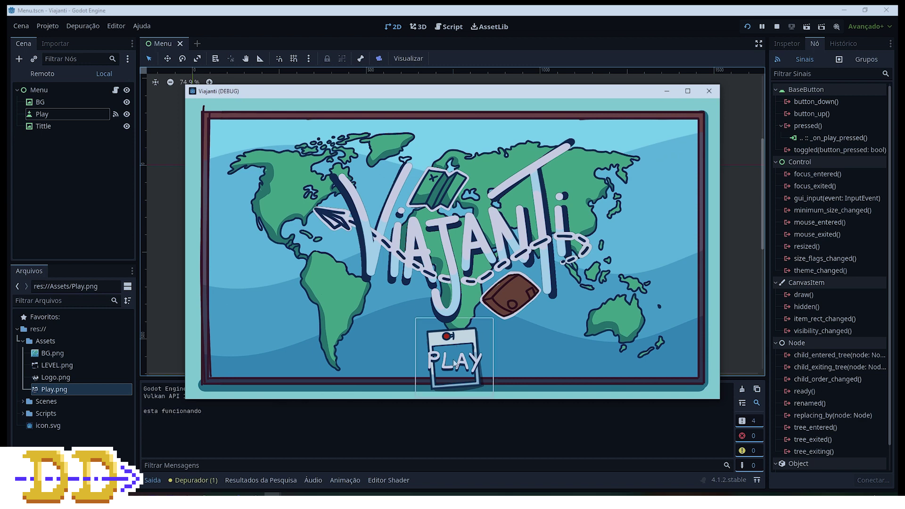
{"action": "left_click", "coordinate": [198, 412]}
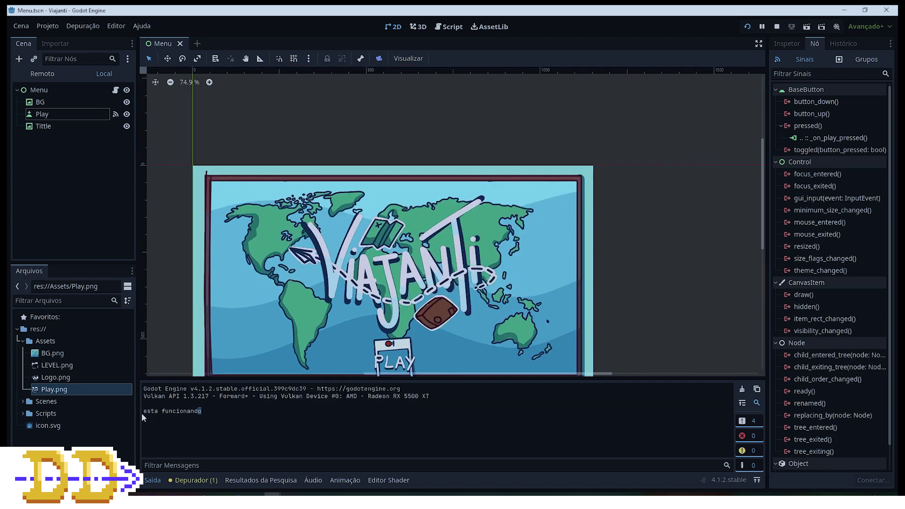
{"action": "left_click_drag", "start_coordinate": [144, 412], "coordinate": [223, 415]}
{"action": "left_click", "coordinate": [223, 414]}
{"action": "mouse_move", "coordinate": [272, 494]}
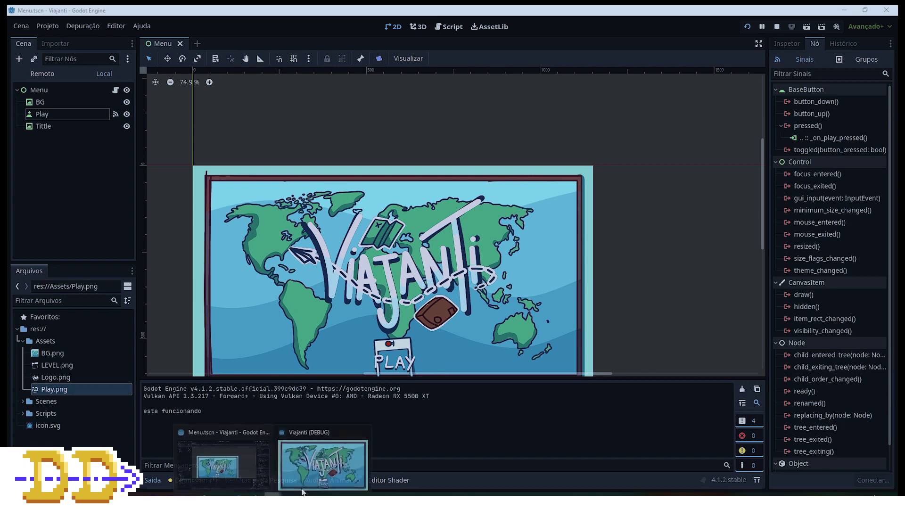
{"action": "left_click", "coordinate": [321, 467]}
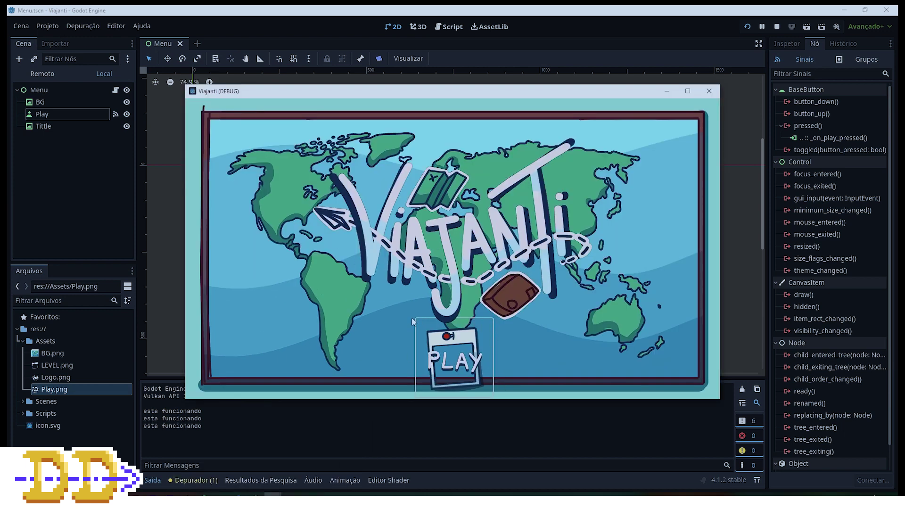
{"action": "left_click", "coordinate": [709, 91]}
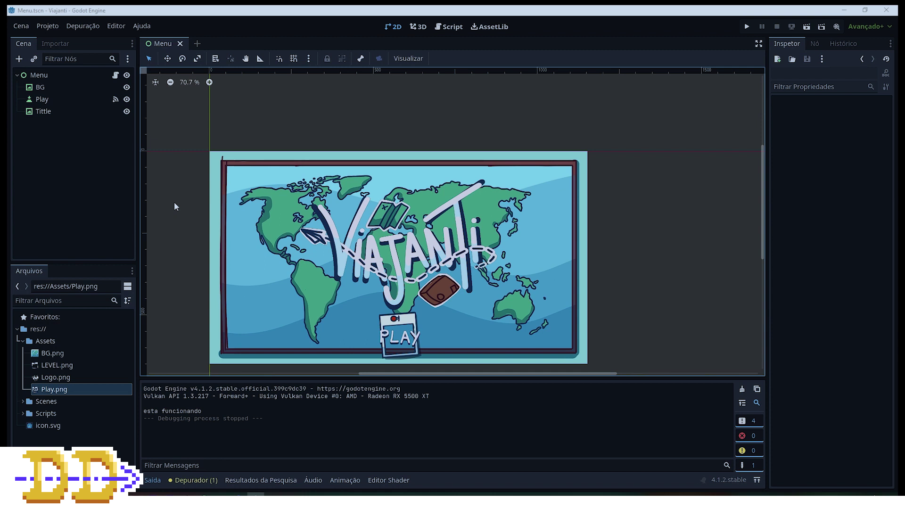
{"action": "key", "text": "ctrl+z"}
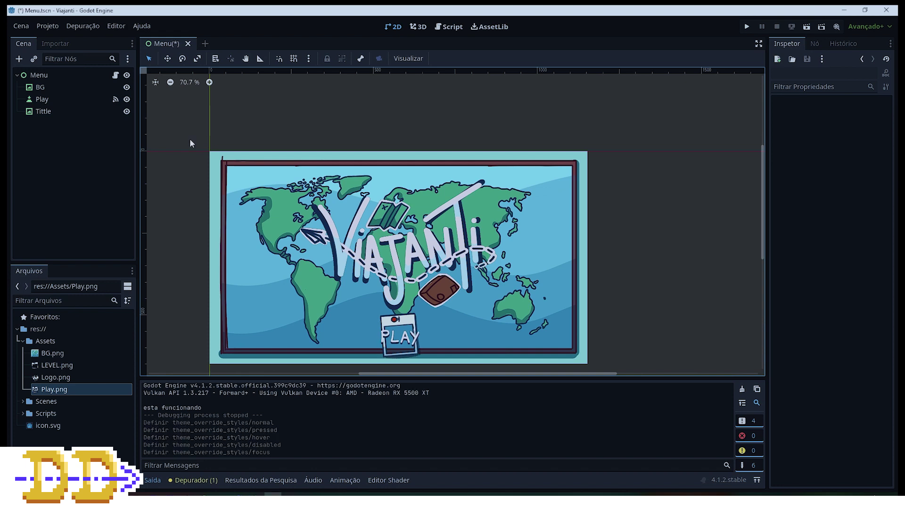
Select the Play button node and expand its Theme Overrides styles in the Inspector.
{"action": "left_click", "coordinate": [64, 101]}
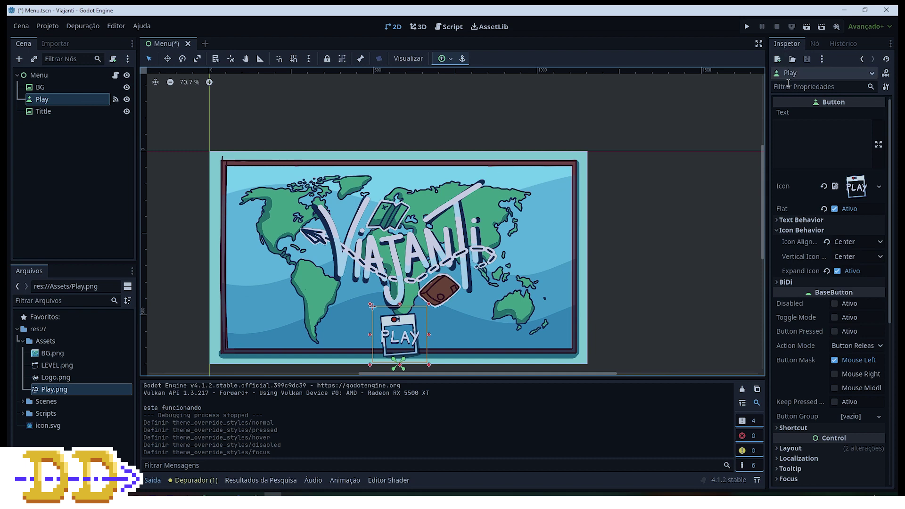
{"action": "scroll", "coordinate": [812, 211], "scroll_direction": "down", "scroll_amount": 3}
{"action": "scroll", "coordinate": [811, 210], "scroll_direction": "down", "scroll_amount": 3}
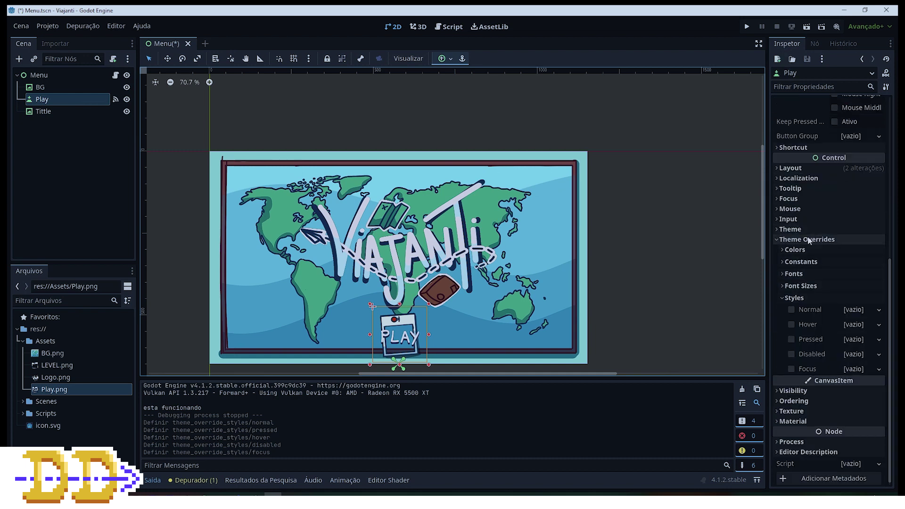
{"action": "left_click", "coordinate": [779, 241]}
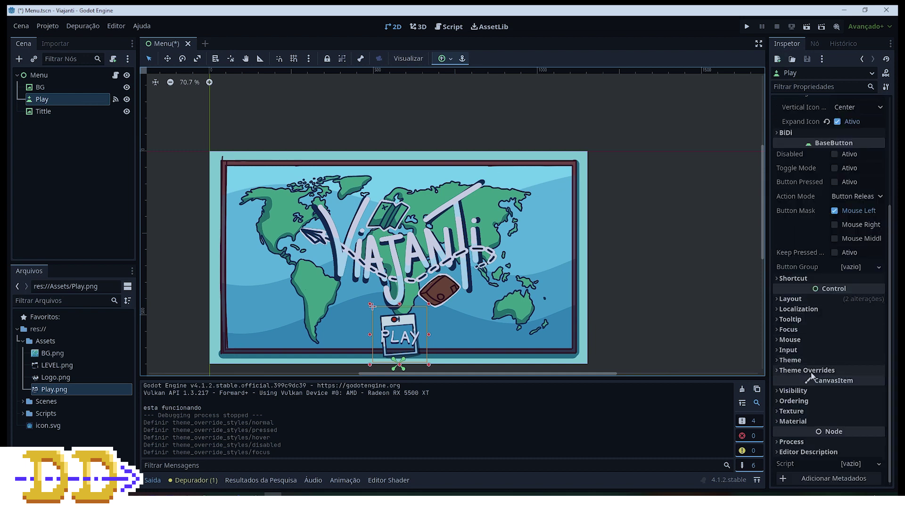
{"action": "left_click", "coordinate": [779, 372]}
{"action": "scroll", "coordinate": [782, 368], "scroll_direction": "down", "scroll_amount": 3}
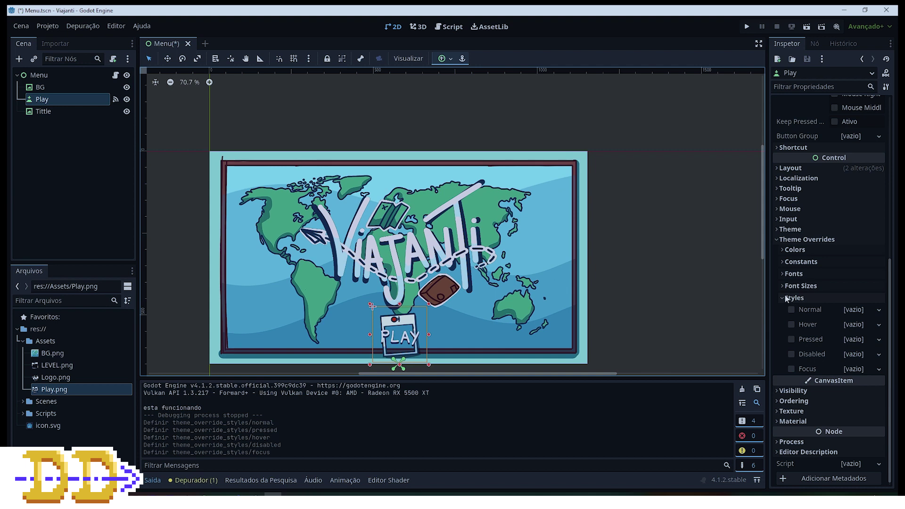
{"action": "scroll", "coordinate": [792, 300], "scroll_direction": "up", "scroll_amount": 2}
{"action": "scroll", "coordinate": [830, 387], "scroll_direction": "down", "scroll_amount": 2}
Set the Normal, Hover, Pressed, Disabled and Focus styles to New StyleBoxEmpty.
{"action": "left_click", "coordinate": [860, 313]}
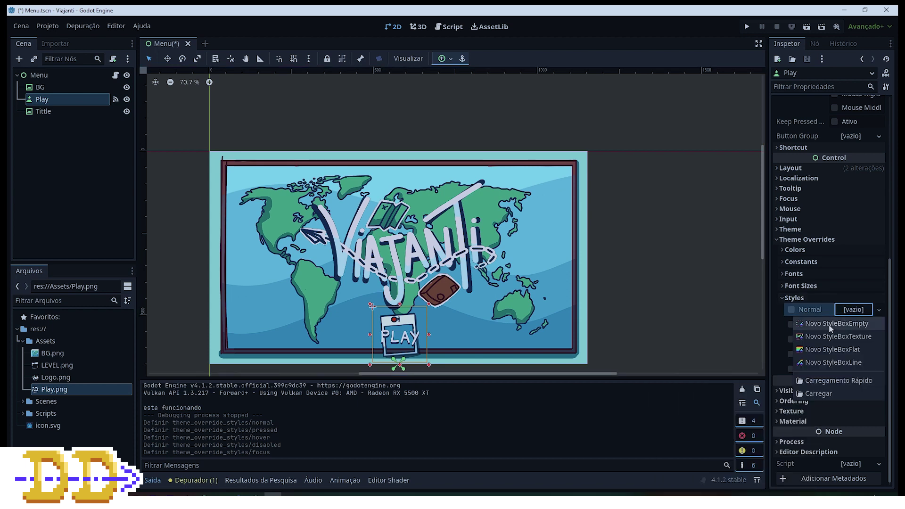
{"action": "left_click", "coordinate": [855, 330]}
{"action": "left_click", "coordinate": [856, 325]}
{"action": "left_click", "coordinate": [855, 339]}
{"action": "left_click", "coordinate": [856, 339]}
{"action": "left_click", "coordinate": [857, 355]}
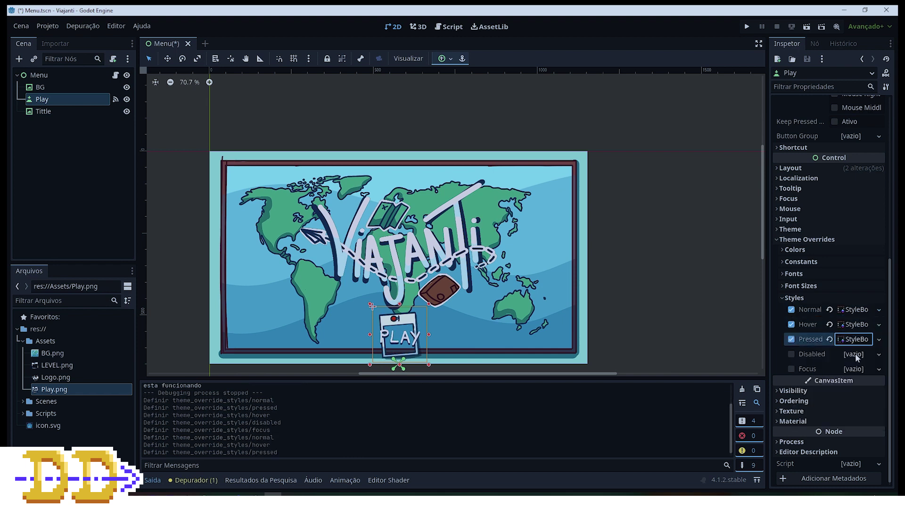
{"action": "left_click", "coordinate": [857, 357]}
{"action": "left_click", "coordinate": [855, 373]}
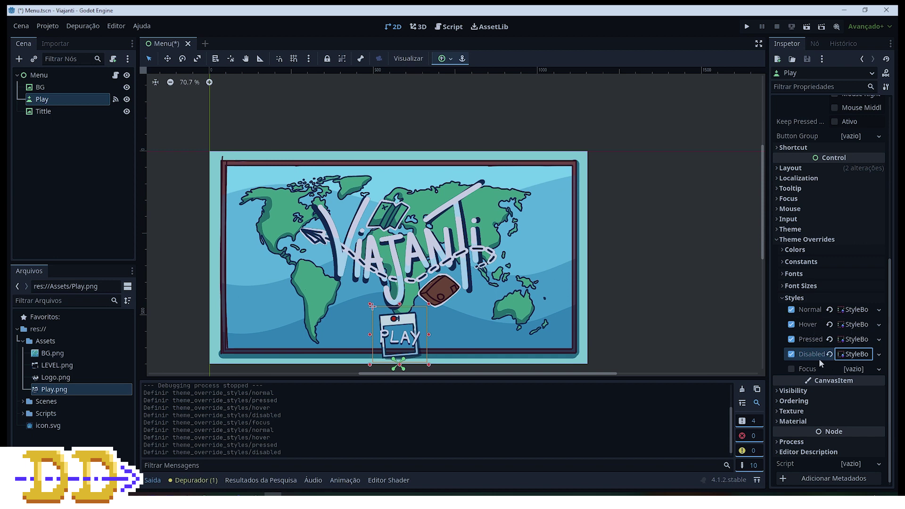
{"action": "left_click", "coordinate": [862, 370]}
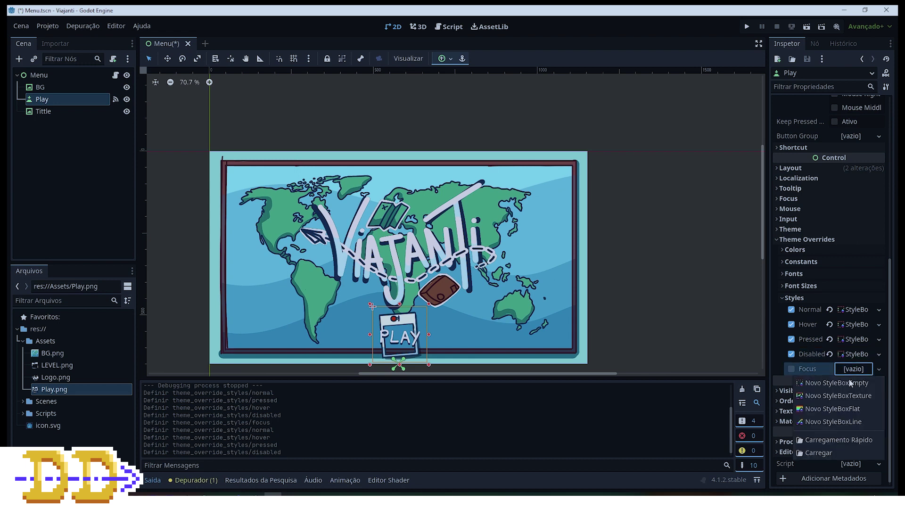
{"action": "left_click", "coordinate": [851, 383]}
Test-run the menu, press PLAY, close the game and start a new empty scene.
{"action": "left_click", "coordinate": [747, 26]}
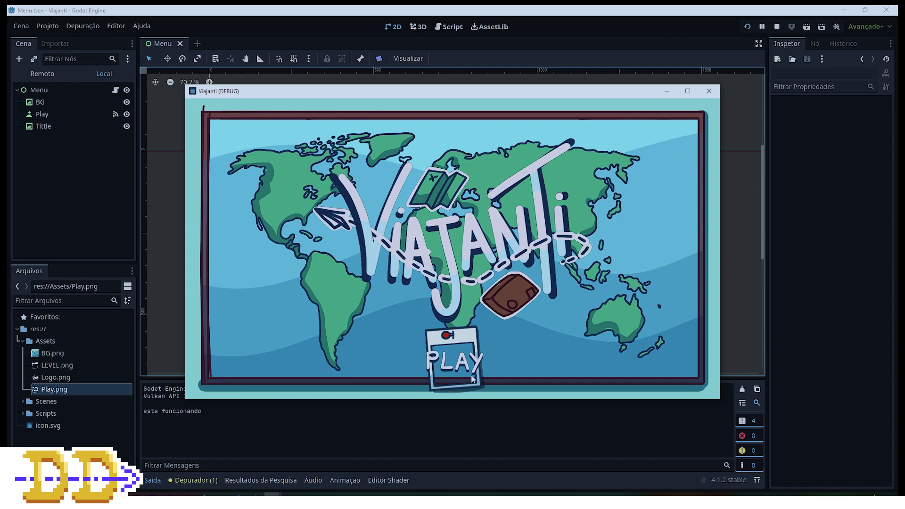
{"action": "left_click", "coordinate": [449, 358]}
{"action": "left_click", "coordinate": [180, 222]}
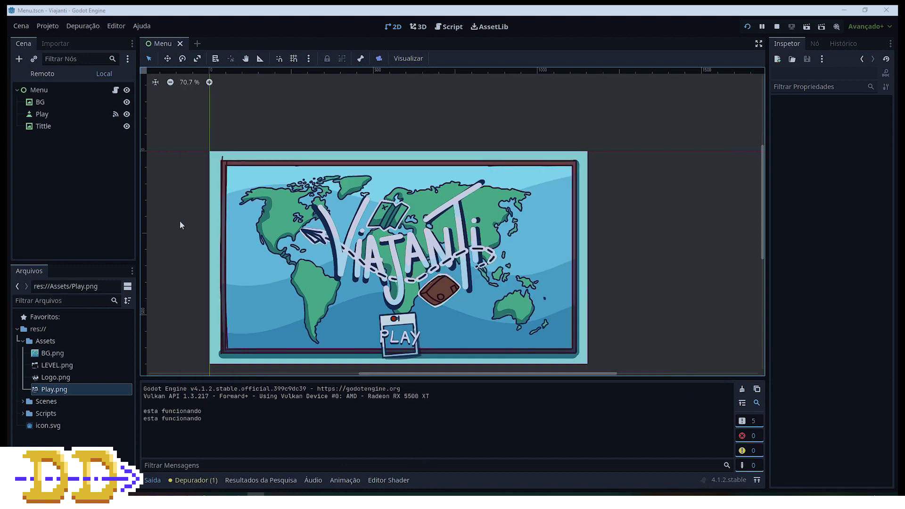
{"action": "left_click", "coordinate": [198, 44]}
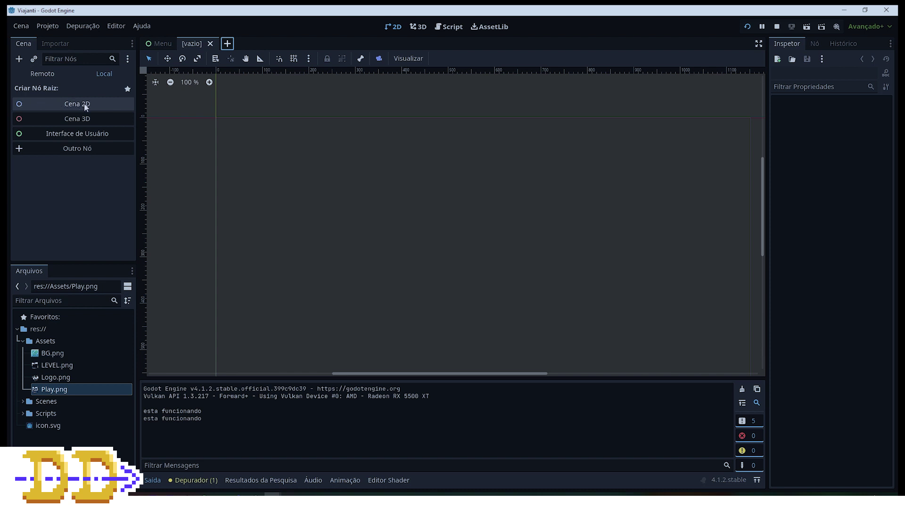
Create a 2D scene with root Level01, save it as level_01.tscn, and return to Menu.
{"action": "left_click", "coordinate": [80, 108]}
{"action": "double_click", "coordinate": [55, 89]}
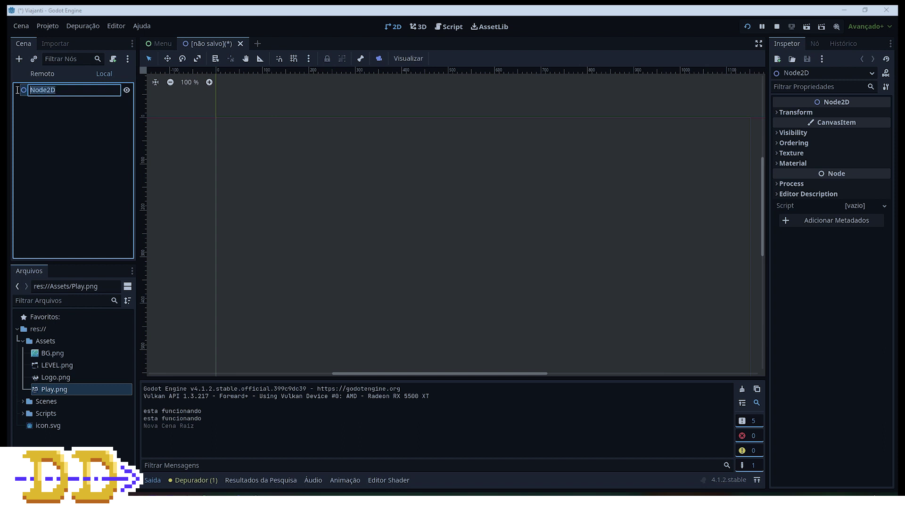
{"action": "type", "text": "01"}
{"action": "key", "text": "Return"}
{"action": "left_click", "coordinate": [75, 114]}
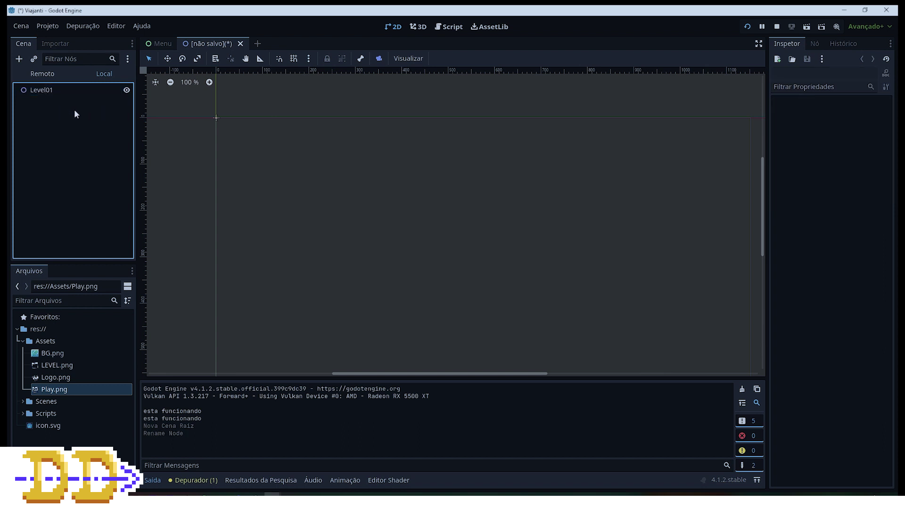
{"action": "key", "text": "ctrl+s"}
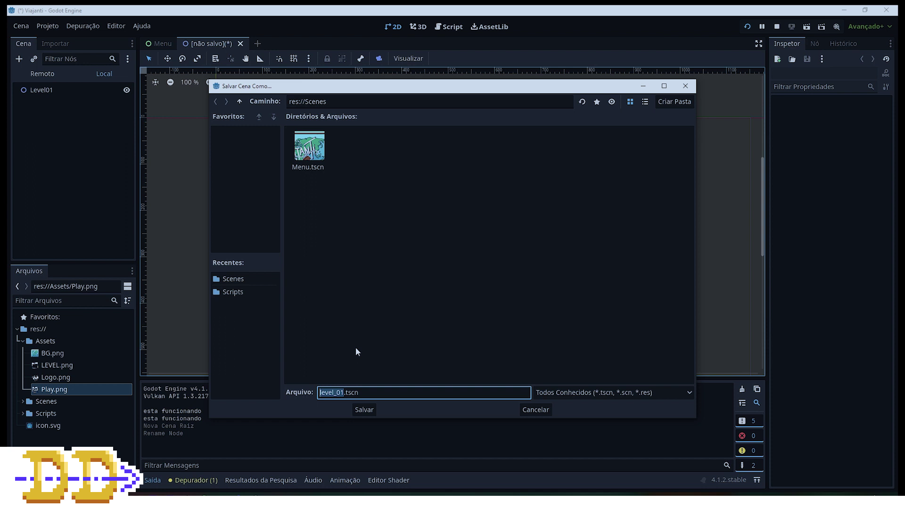
{"action": "left_click", "coordinate": [364, 410]}
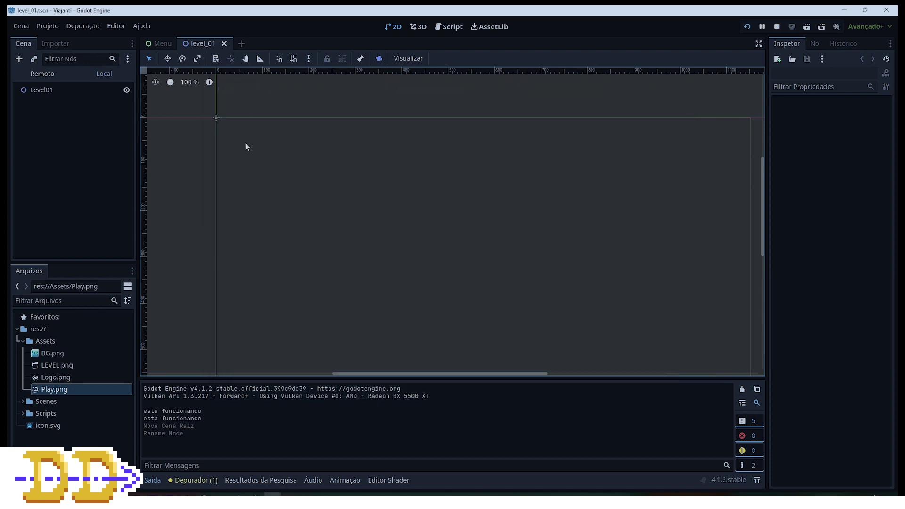
{"action": "left_click", "coordinate": [166, 46]}
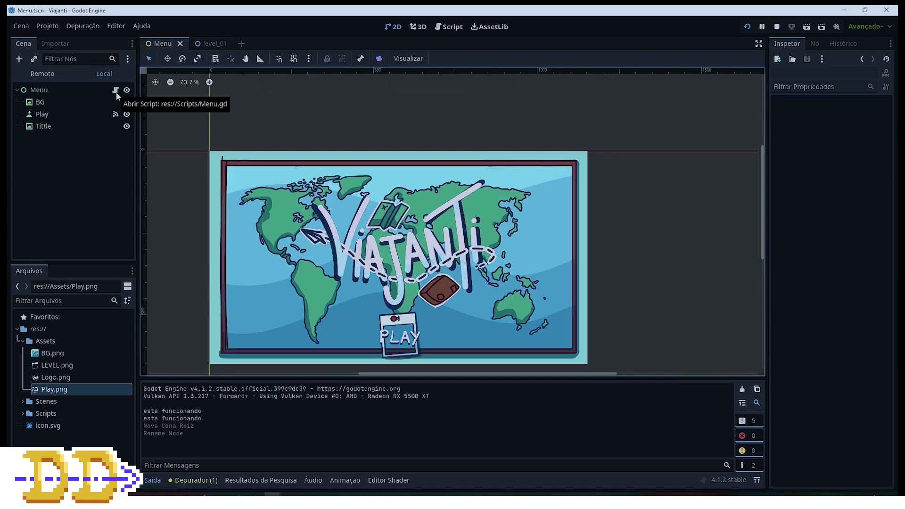
Replace Menu.gd's print line with get_tree().change_scene_to_file("res://Scenes/level_01.tscn"), then test PLAY.
{"action": "left_click", "coordinate": [118, 90]}
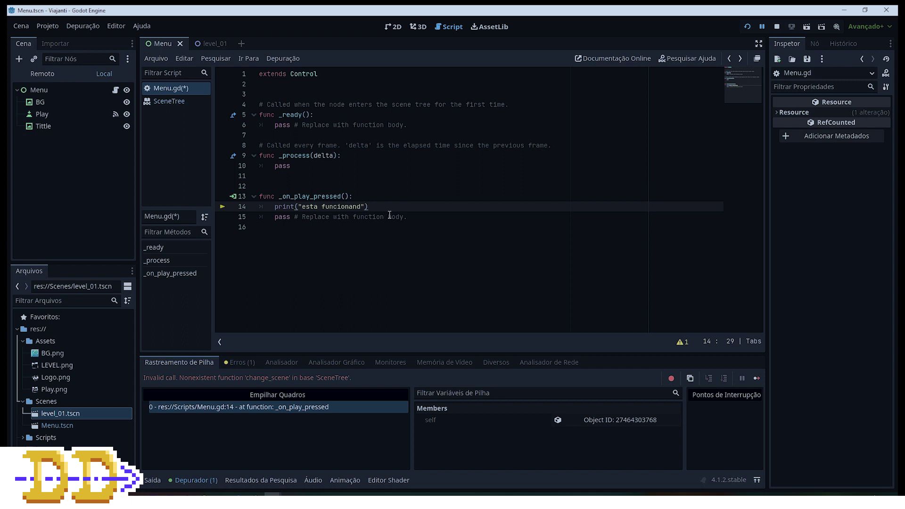
{"action": "left_click_drag", "start_coordinate": [367, 208], "coordinate": [275, 207]}
{"action": "type", "text": "p"}
{"action": "type", "text": "_tree("}
{"action": "left_click", "coordinate": [377, 216]}
{"action": "left_click", "coordinate": [340, 207]}
{"action": "type", "text": ".change_scene_to_file"}
{"action": "type", "text": "("}
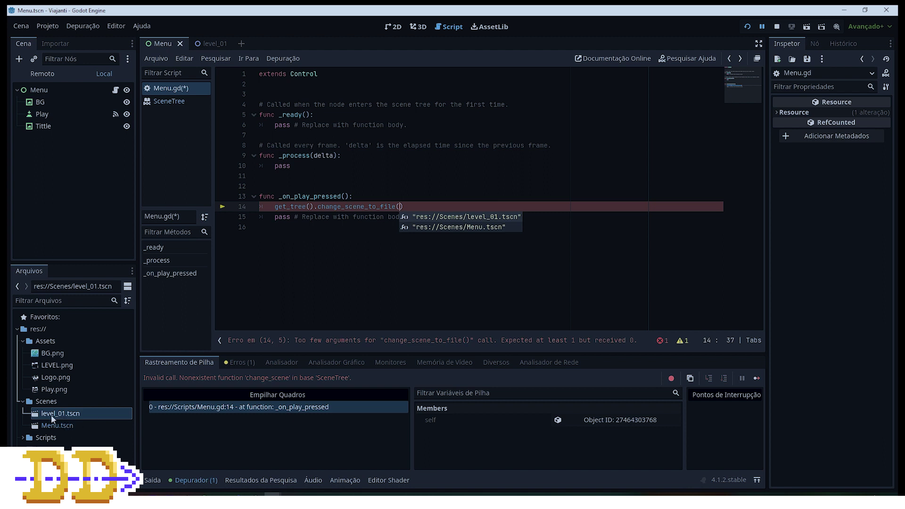
{"action": "left_click_drag", "start_coordinate": [51, 415], "coordinate": [404, 208]}
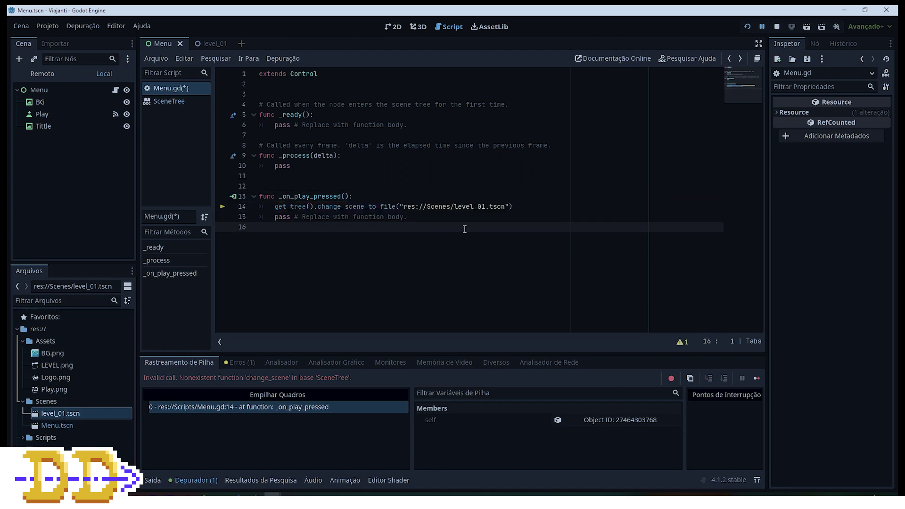
{"action": "left_click", "coordinate": [747, 26]}
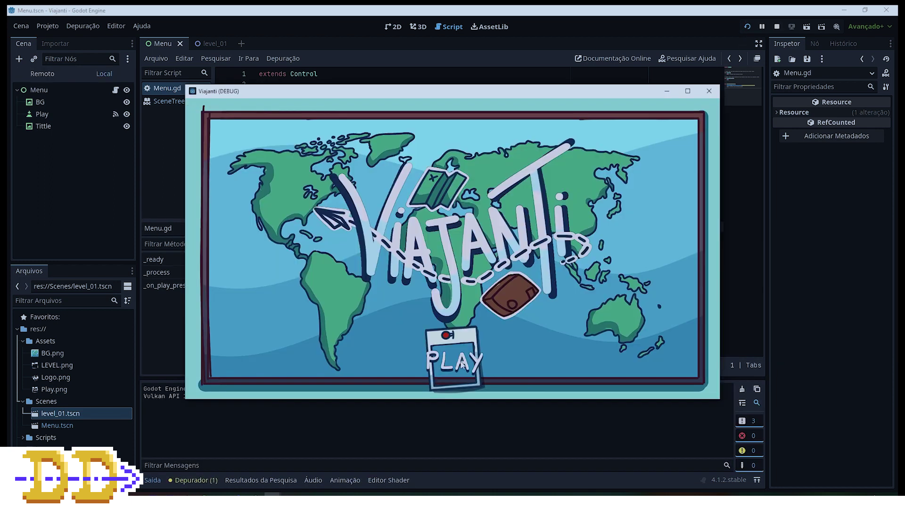
{"action": "left_click", "coordinate": [464, 365]}
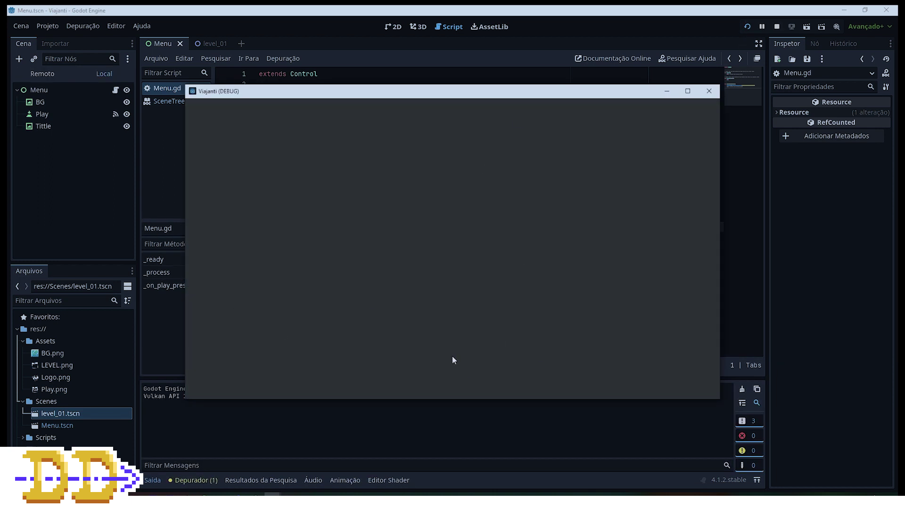
Close the Viajanti (DEBUG) game window and switch to the level_01 scene tab.
{"action": "left_click", "coordinate": [709, 91]}
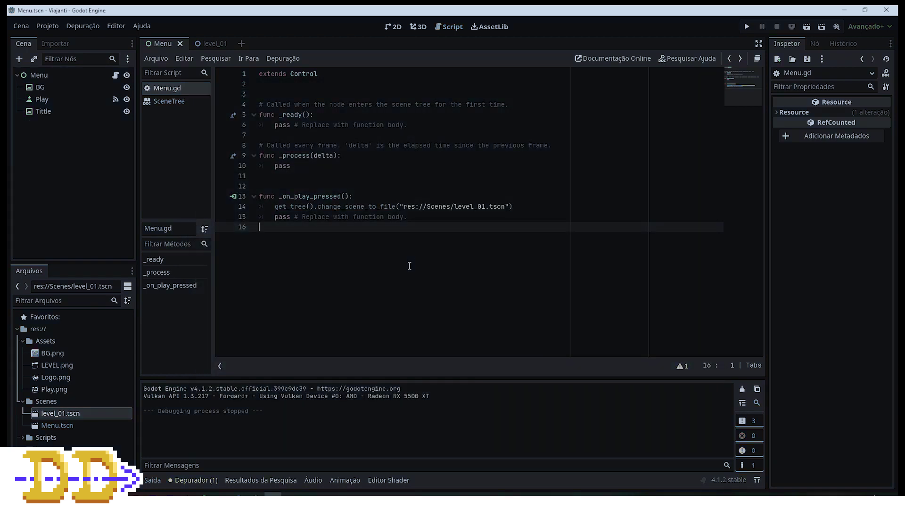
{"action": "left_click", "coordinate": [213, 47]}
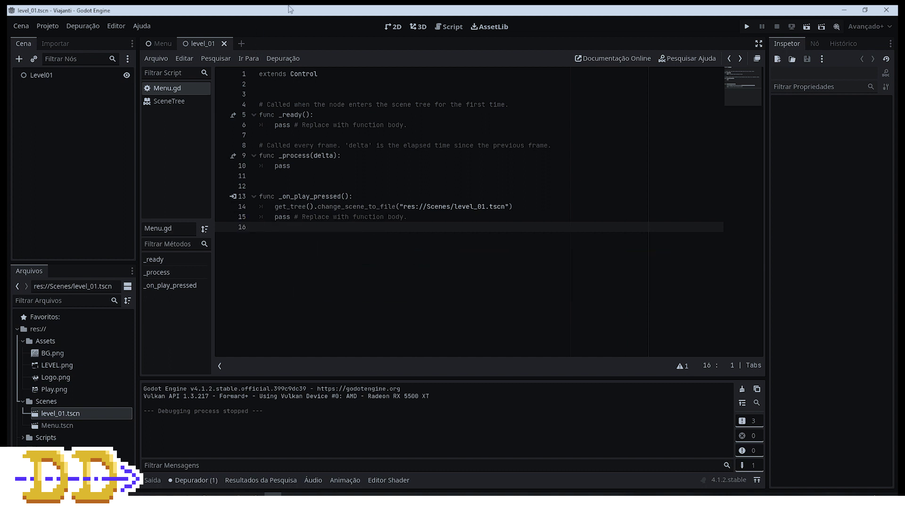
Add a new empty scene tab beside Menu and level_01.
{"action": "left_click", "coordinate": [244, 48]}
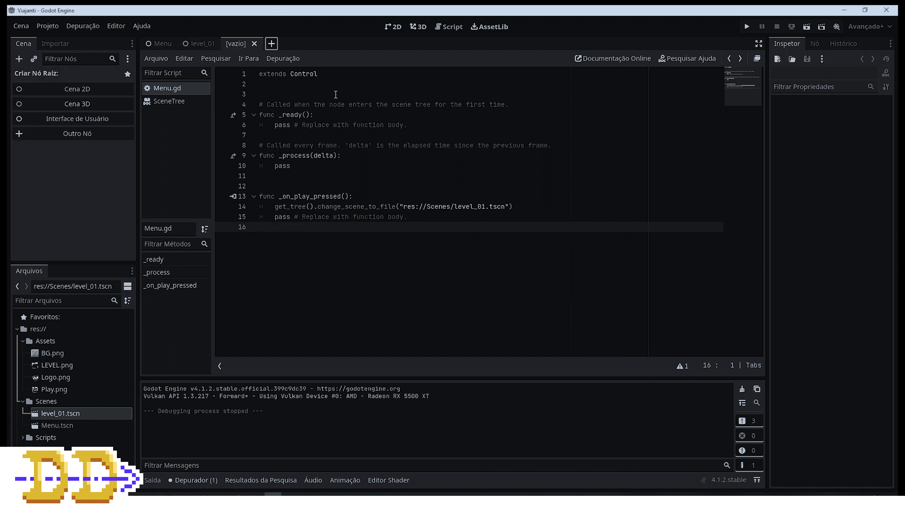